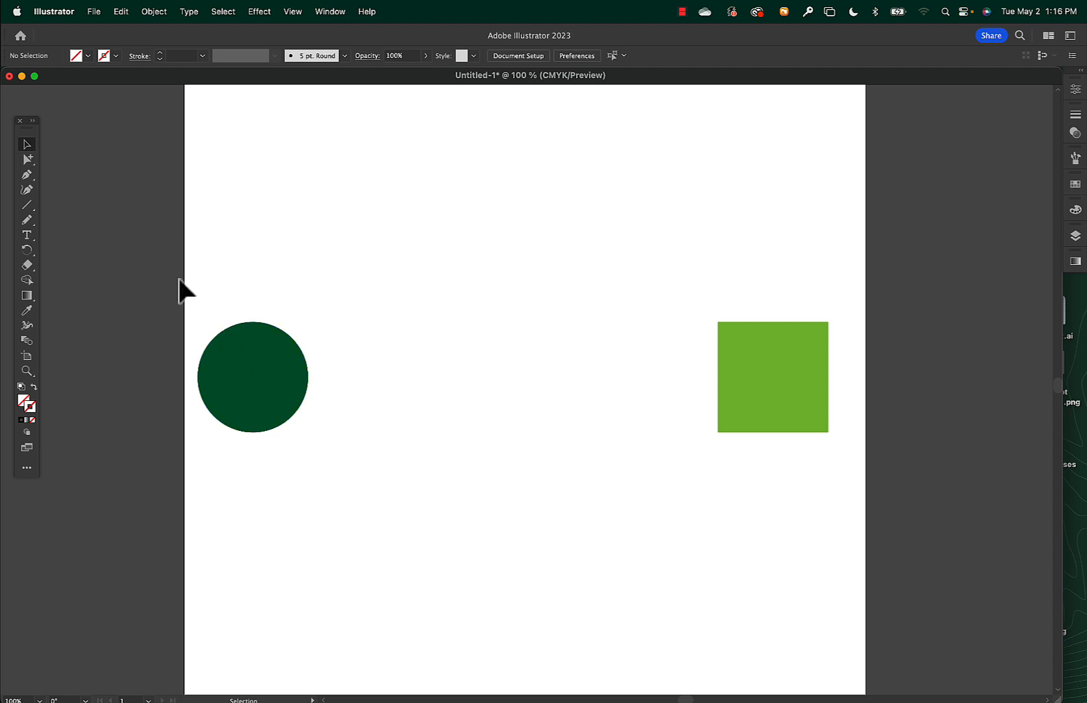
# Blend the dark green circle into the light green square from centre to centre with the Blend tool
pyautogui.moveTo(179, 258); pyautogui.dragTo(848, 570)
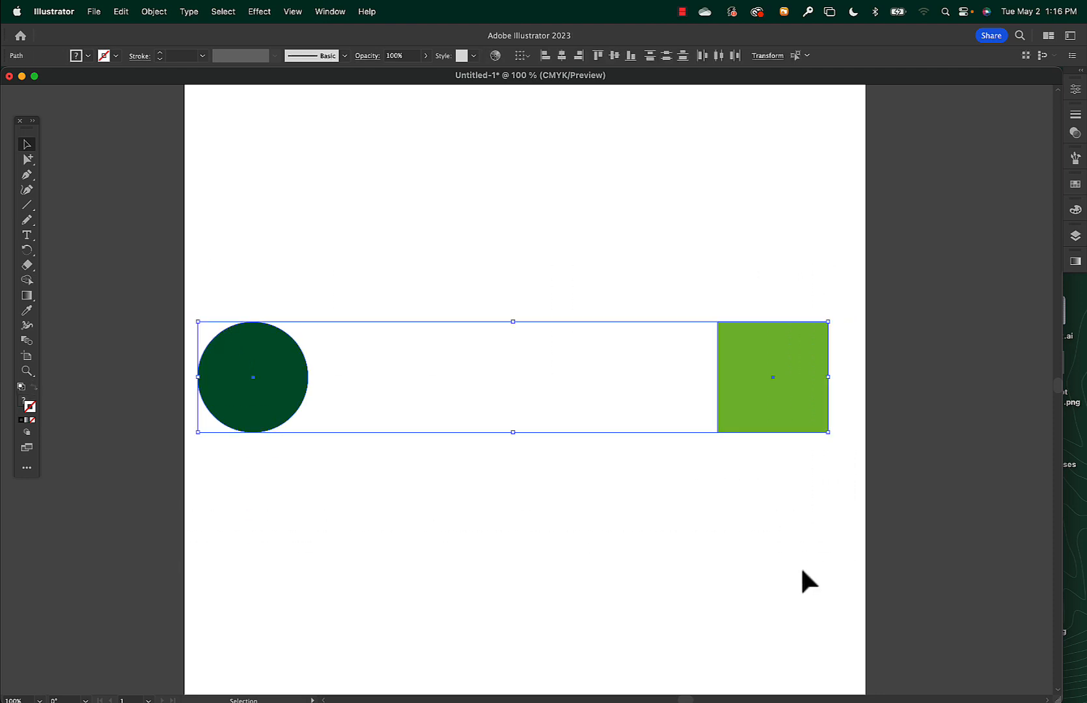
pyautogui.click(26, 341)
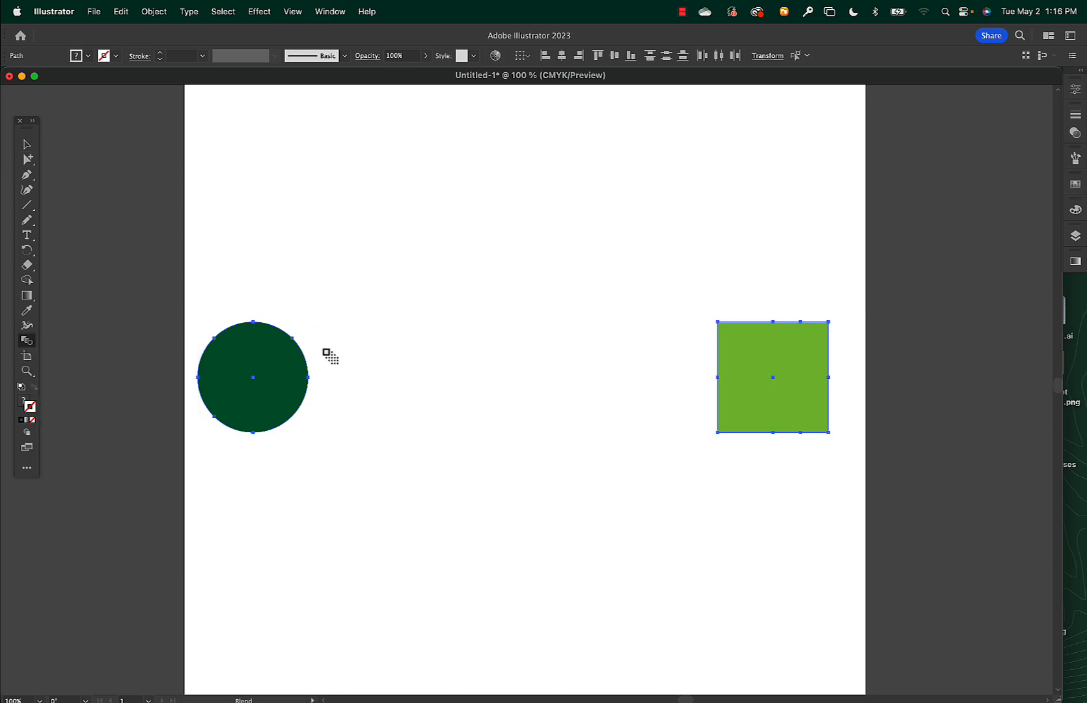
pyautogui.click(253, 379)
pyautogui.click(773, 380)
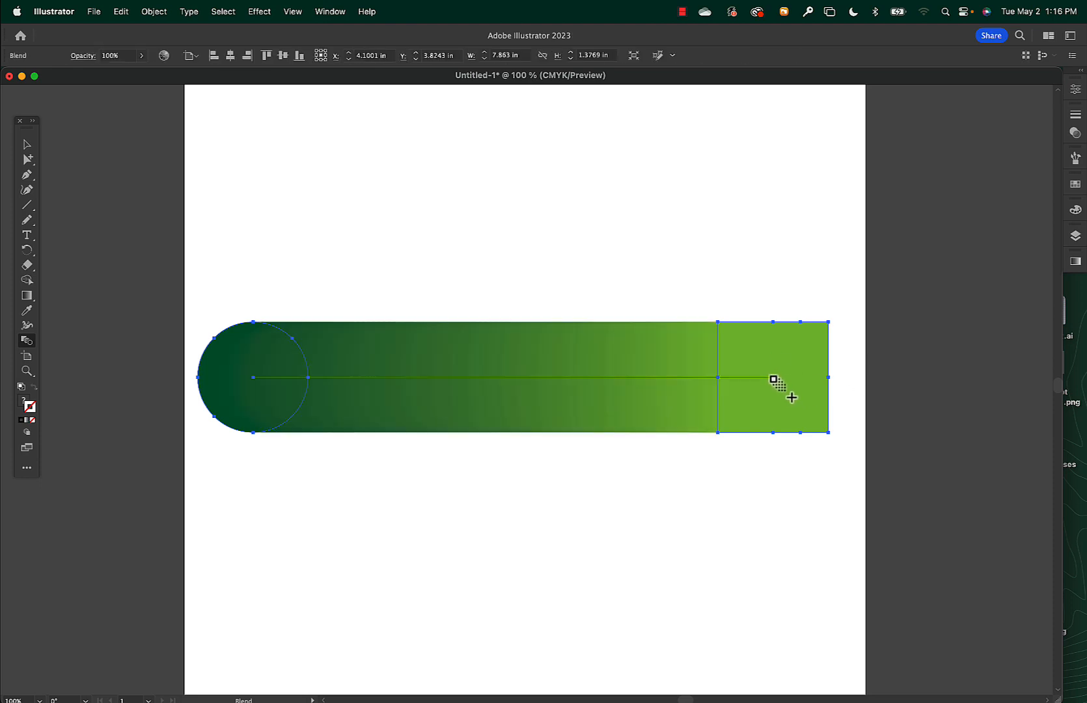
pyautogui.click(26, 144)
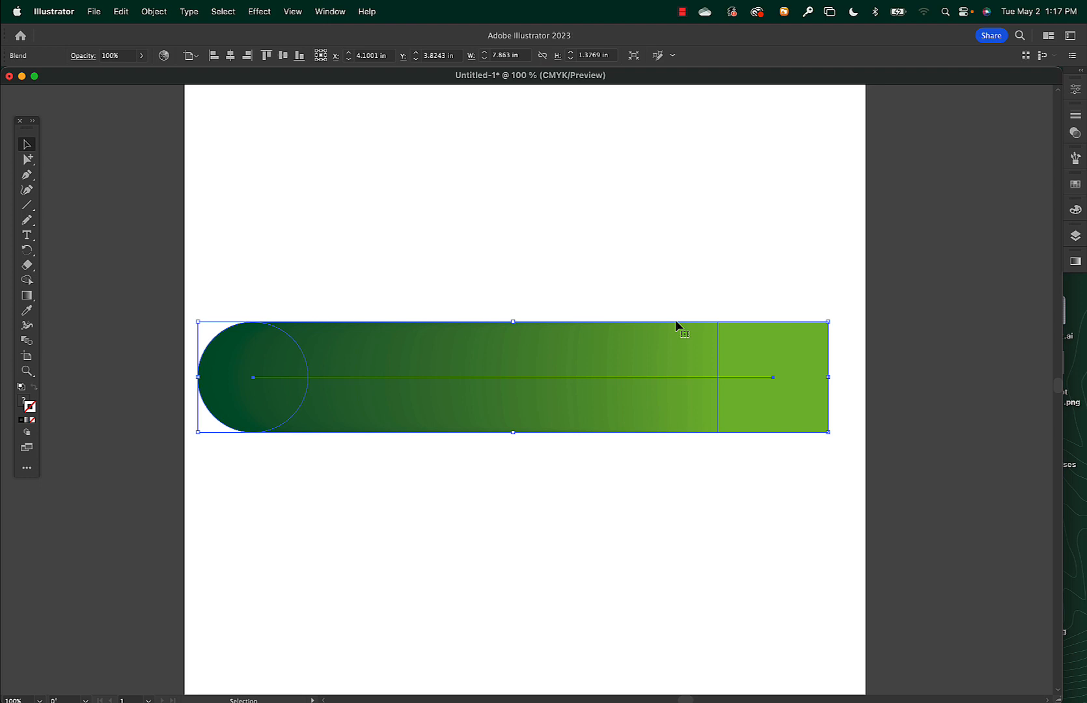
# Inspect the blend's underlying paths in outline view, then return to the preview
pyautogui.press('super+y')
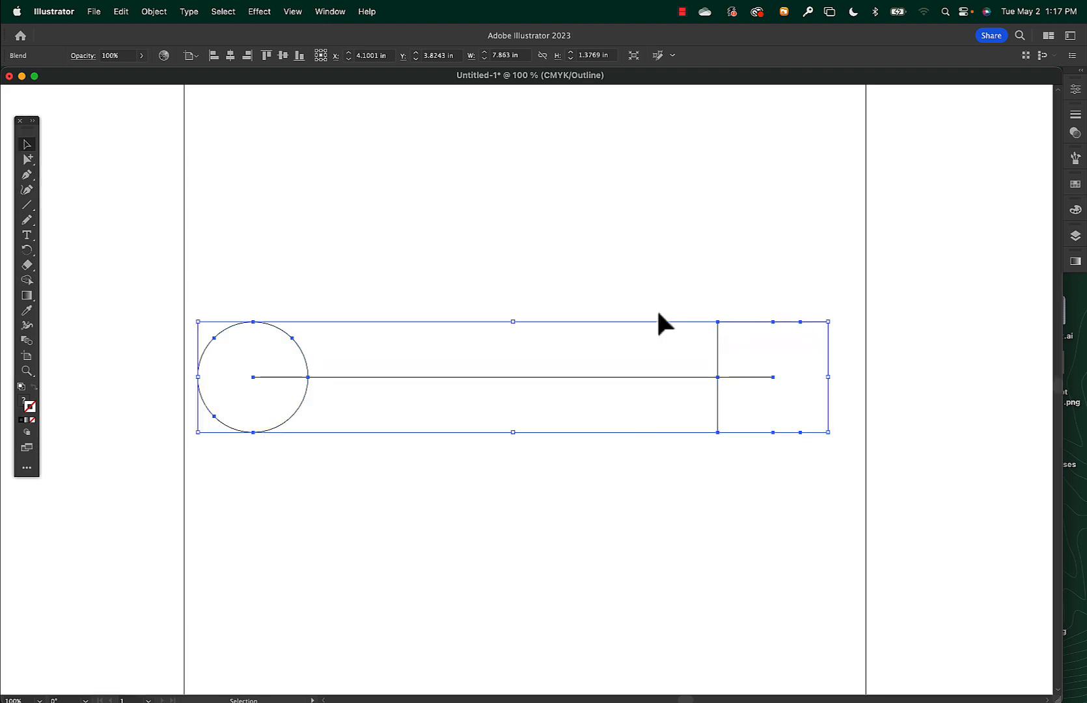
pyautogui.click(560, 241)
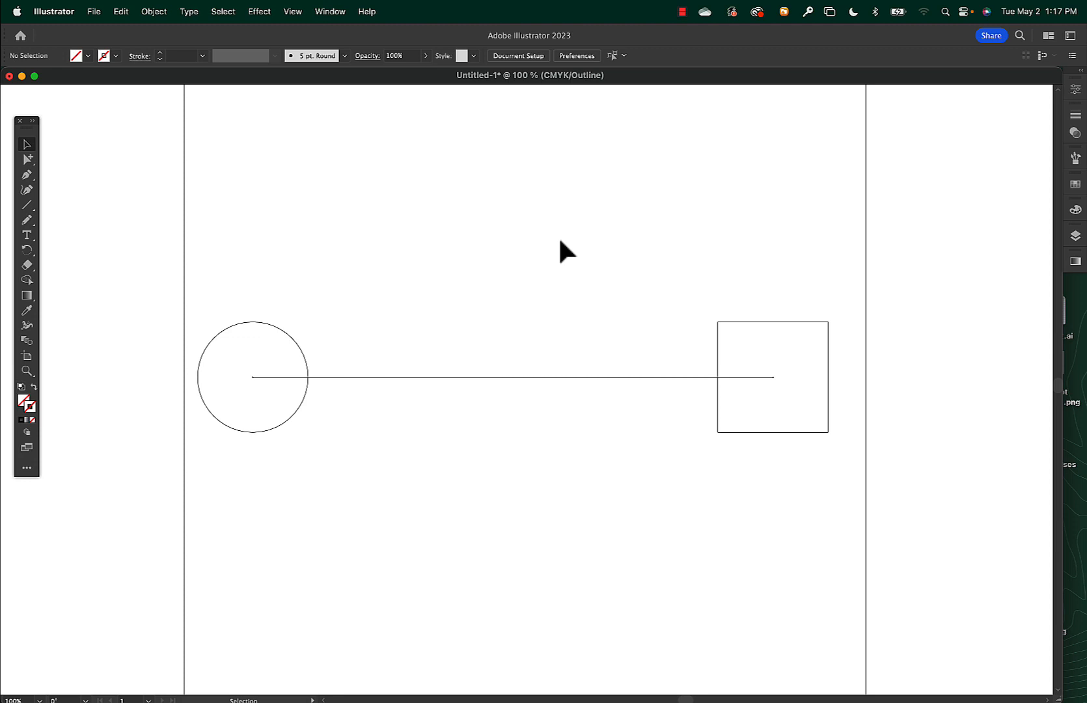
pyautogui.press('super+y')
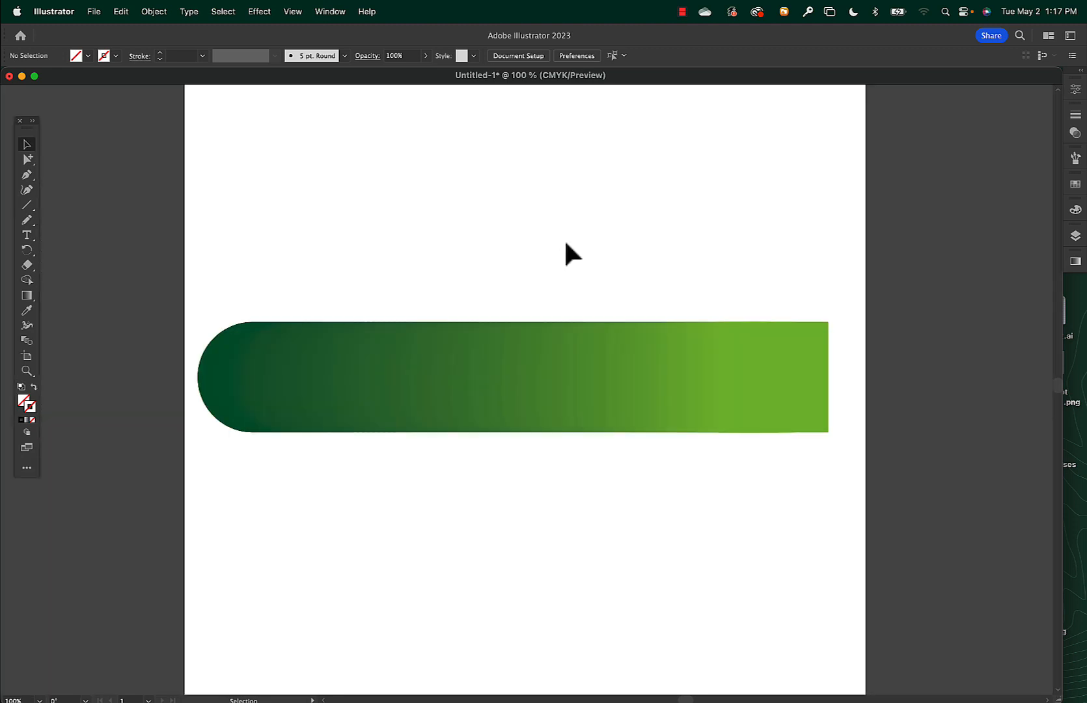
# Release the blend between the circle and the square and delete its leftover spine path
pyautogui.click(244, 358)
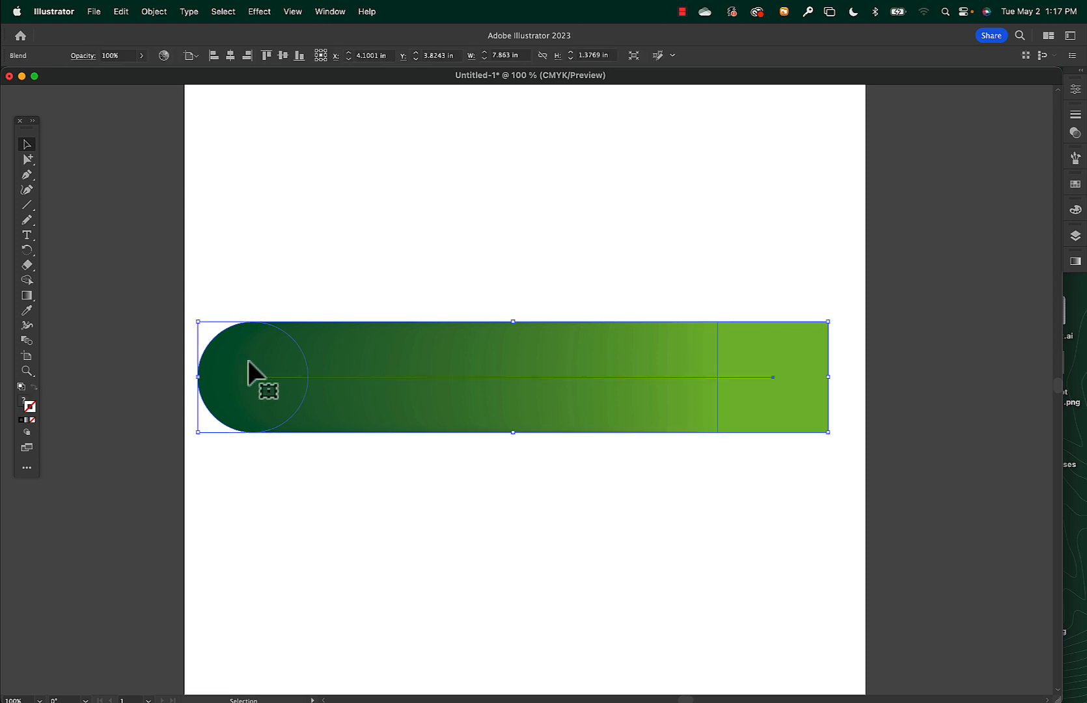
pyautogui.click(151, 12)
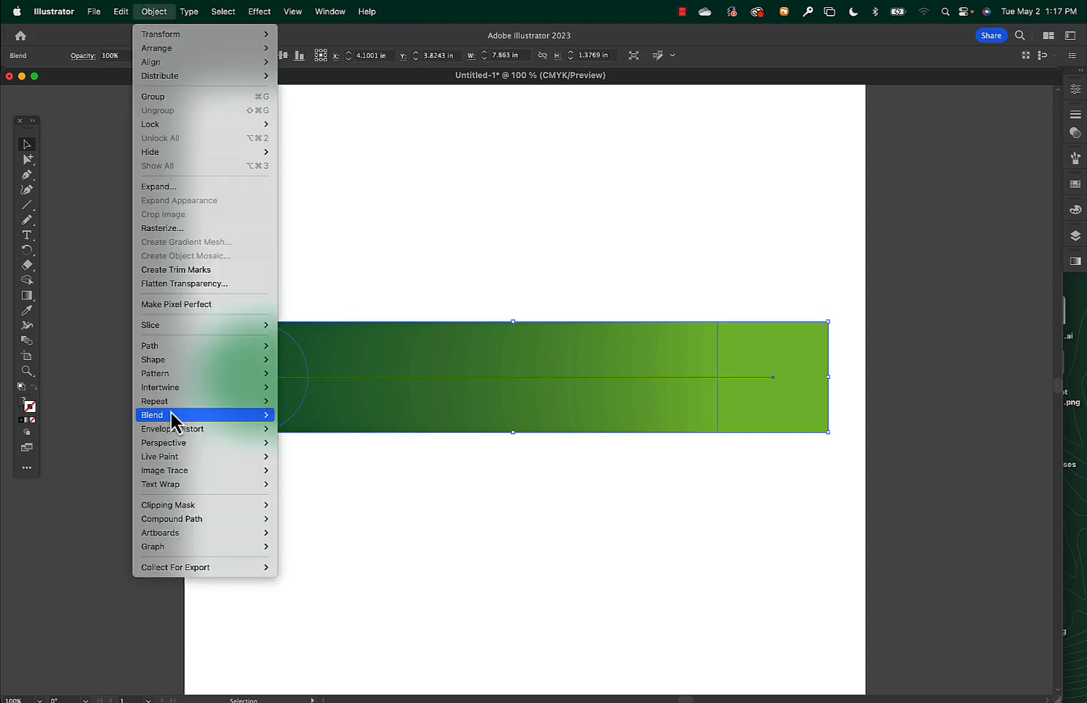
pyautogui.moveTo(222, 416)
pyautogui.click(302, 427)
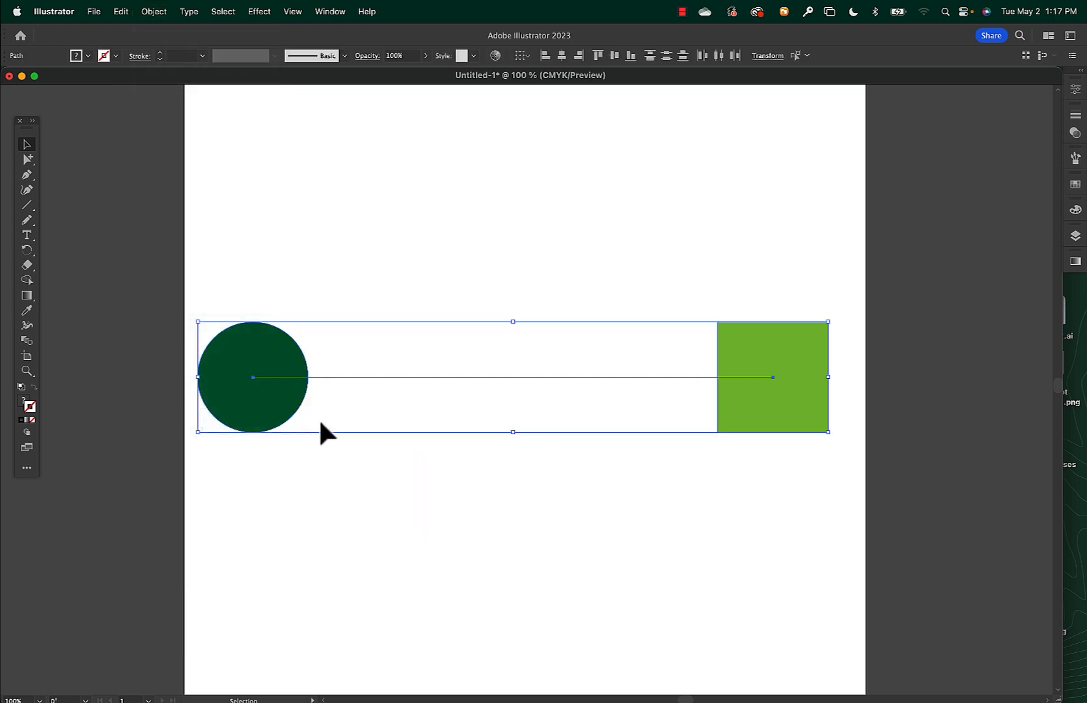
pyautogui.click(502, 281)
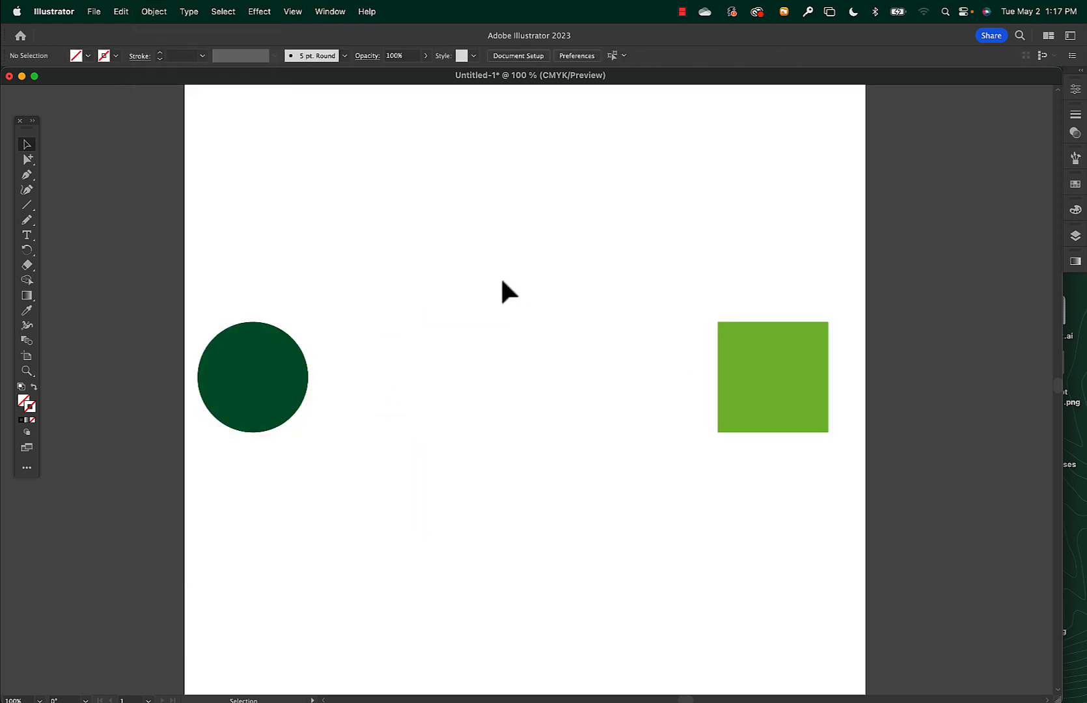
pyautogui.click(496, 377)
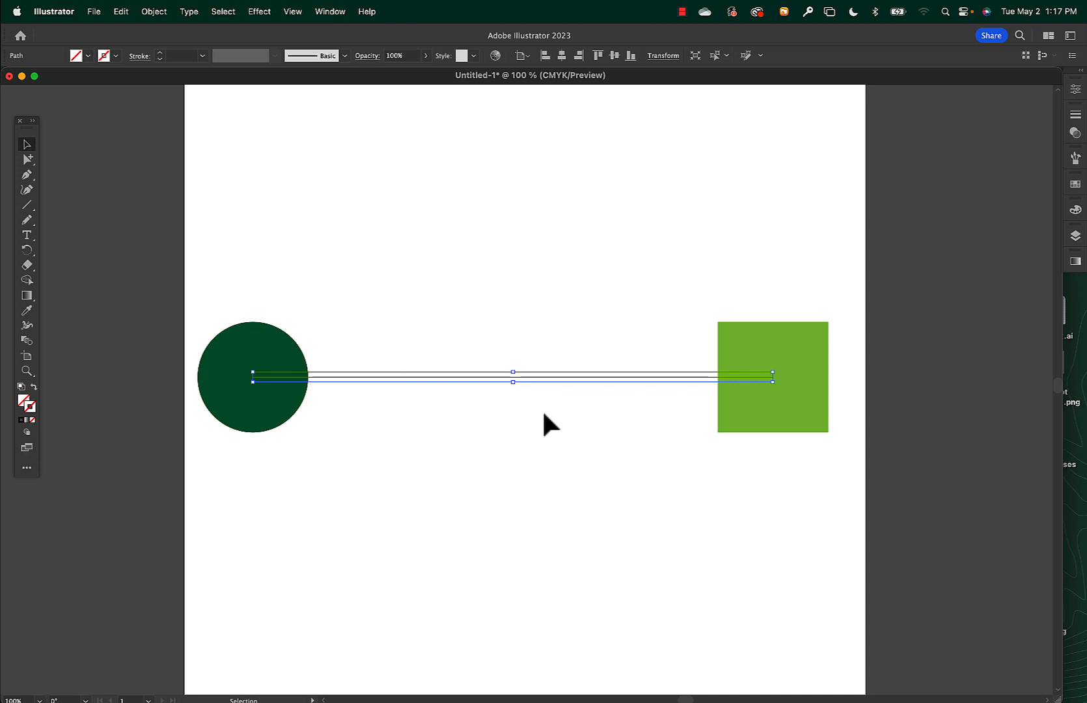
pyautogui.press('Delete')
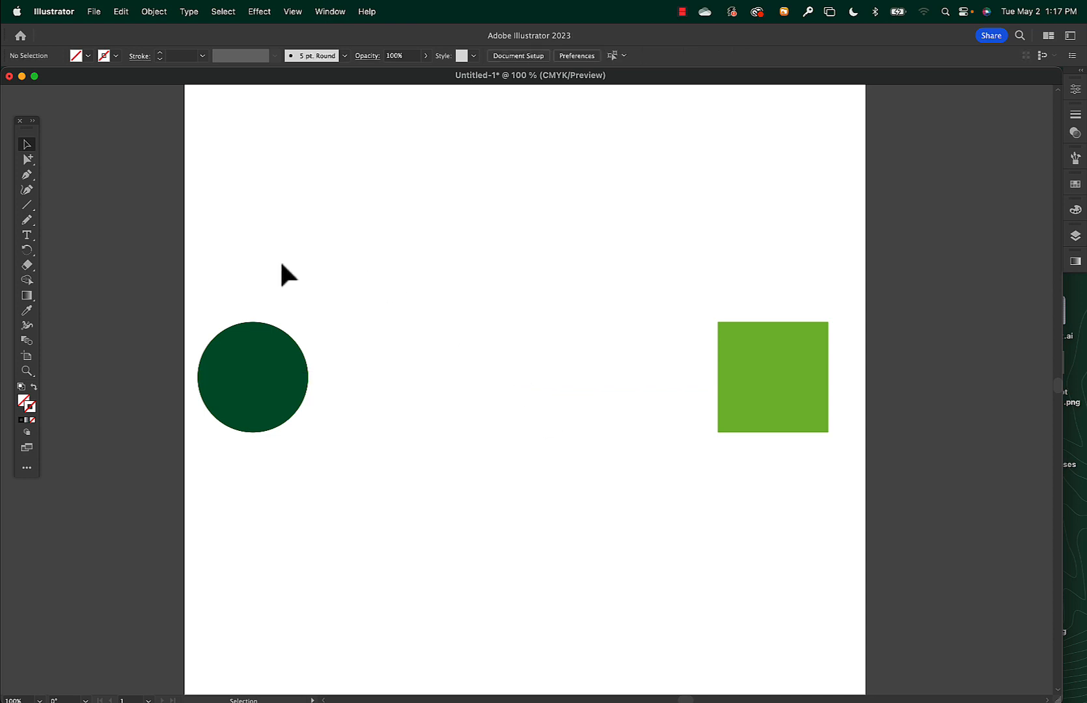
# Blend from the circle's top anchor to the square's bottom middle anchor with the Blend tool, and check the result in outline view
pyautogui.moveTo(194, 259); pyautogui.dragTo(860, 469)
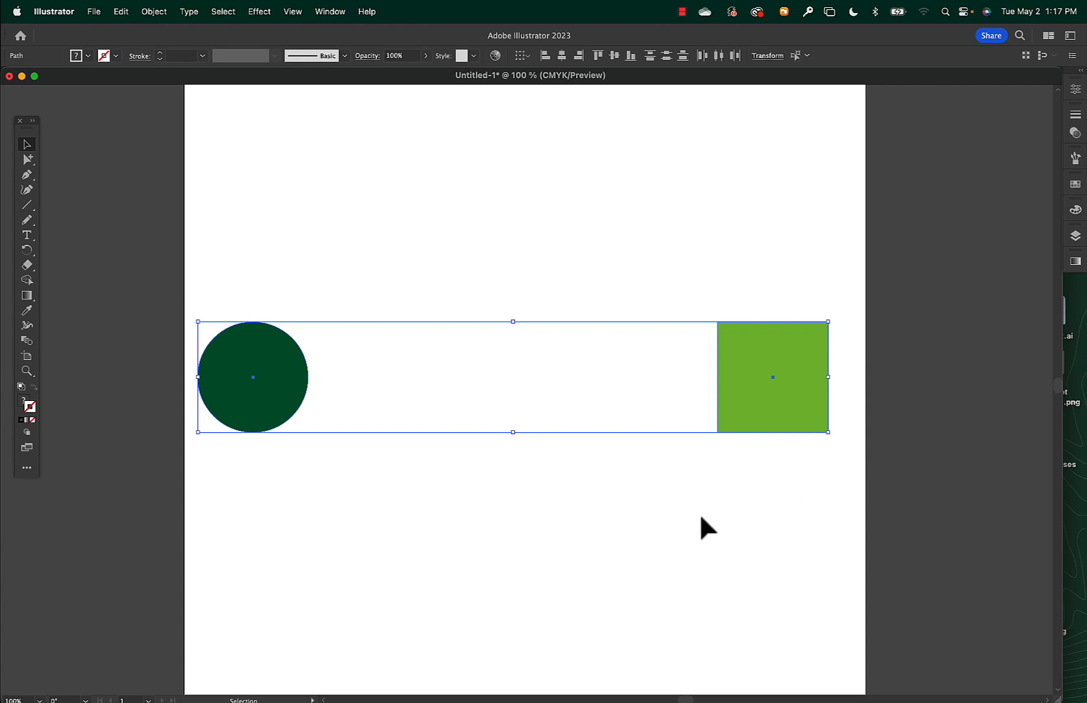
pyautogui.click(26, 341)
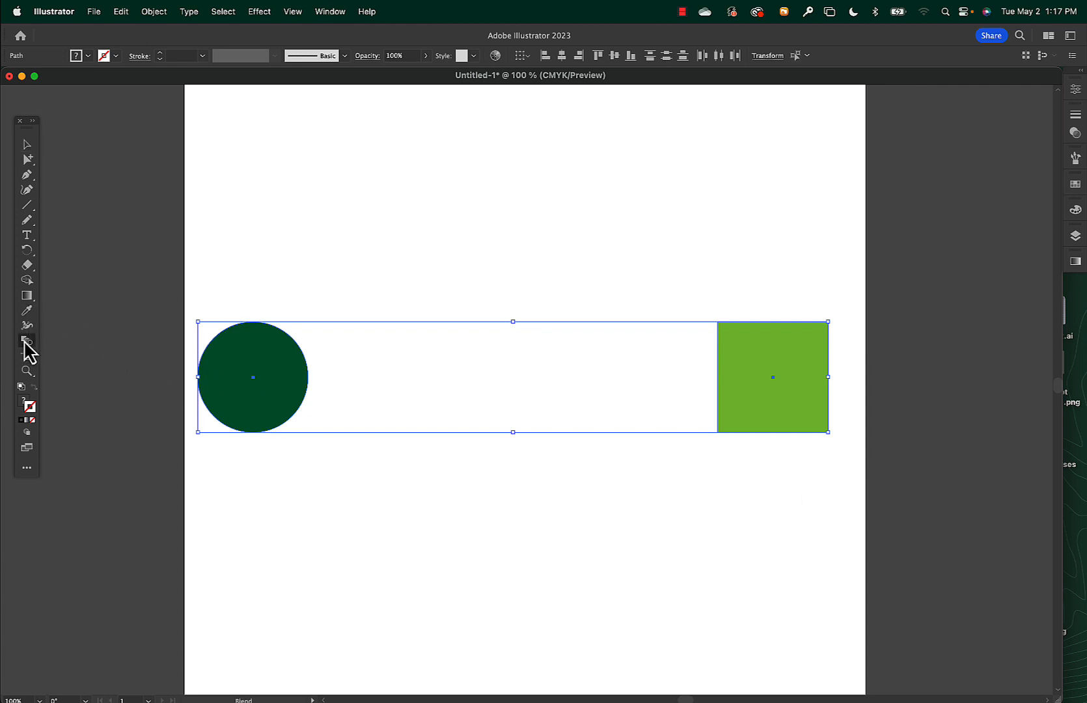
pyautogui.click(253, 323)
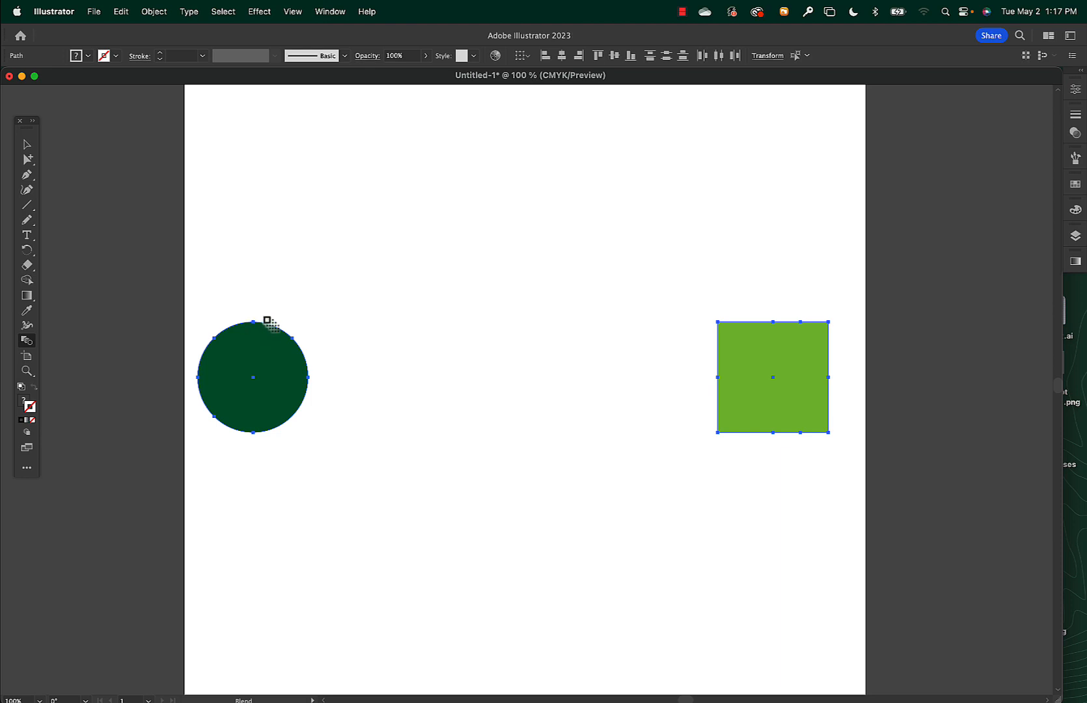
pyautogui.click(774, 433)
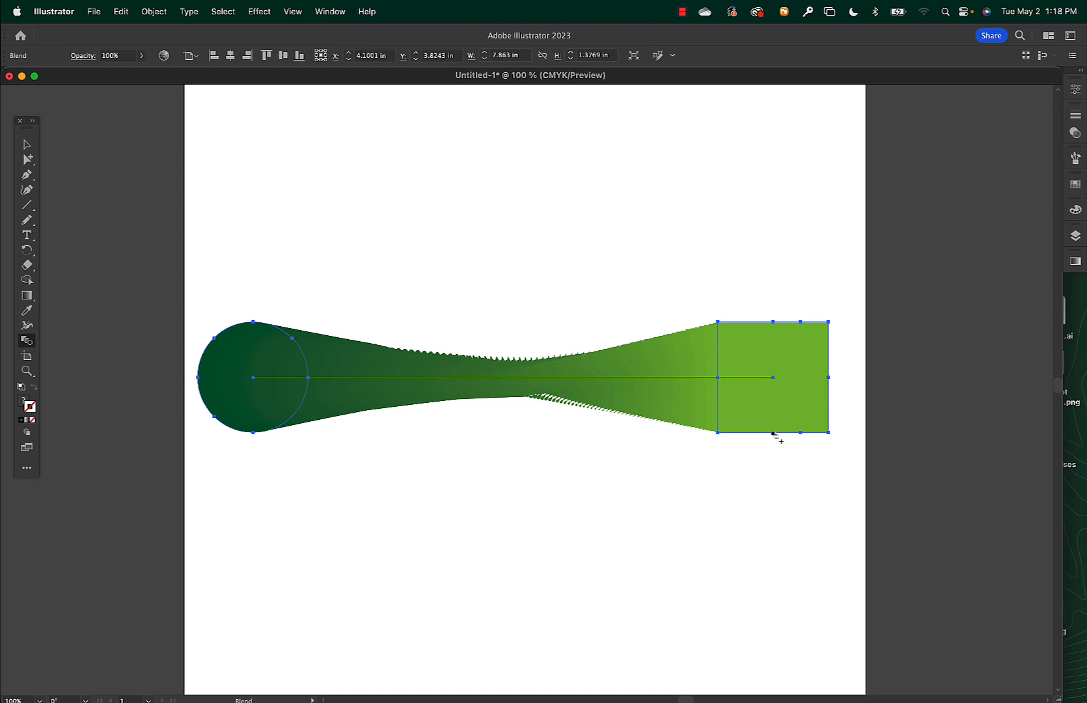
pyautogui.press('super+y')
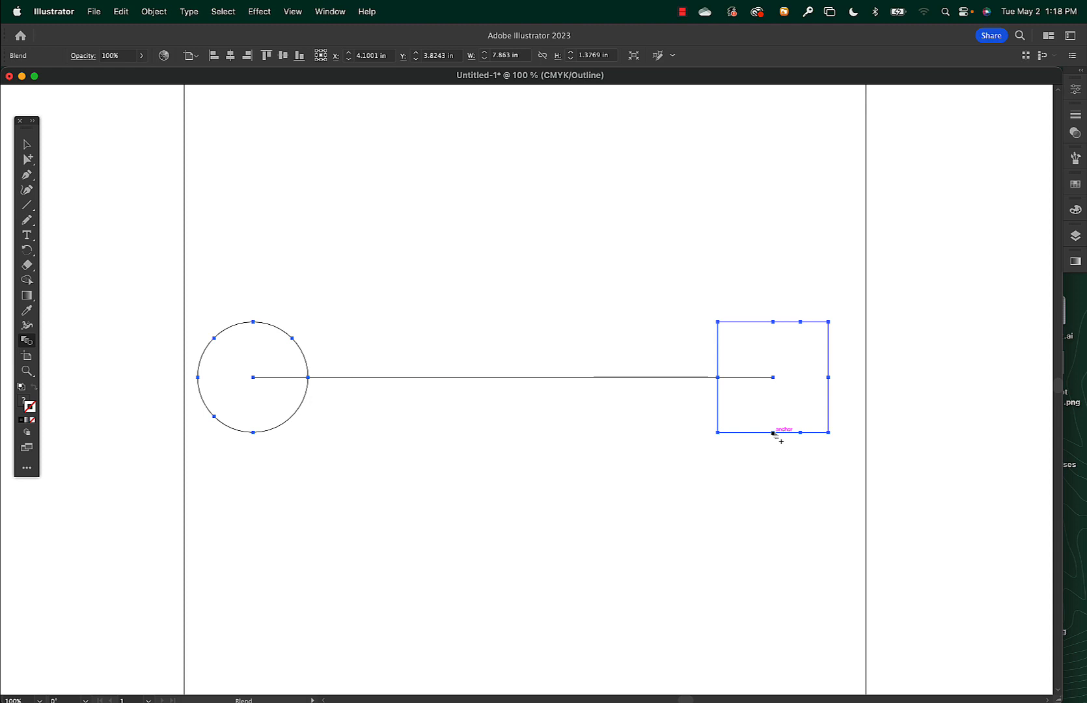
pyautogui.press('super+y')
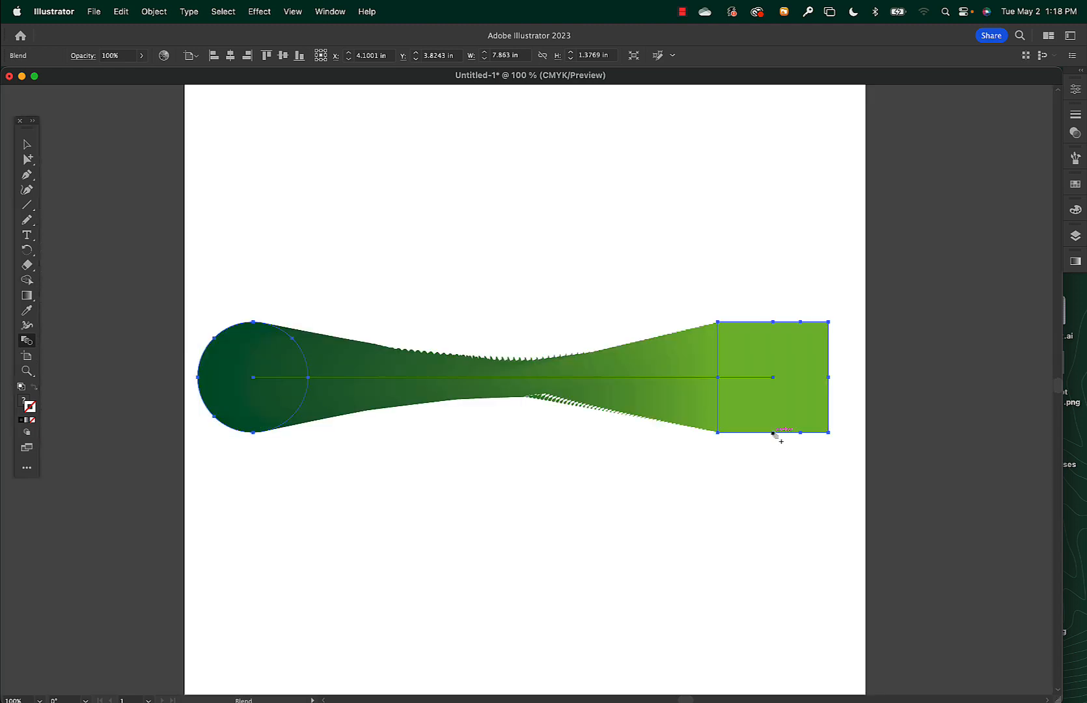
# Release the twisted blend and delete the spine line left between the two shapes
pyautogui.click(154, 11)
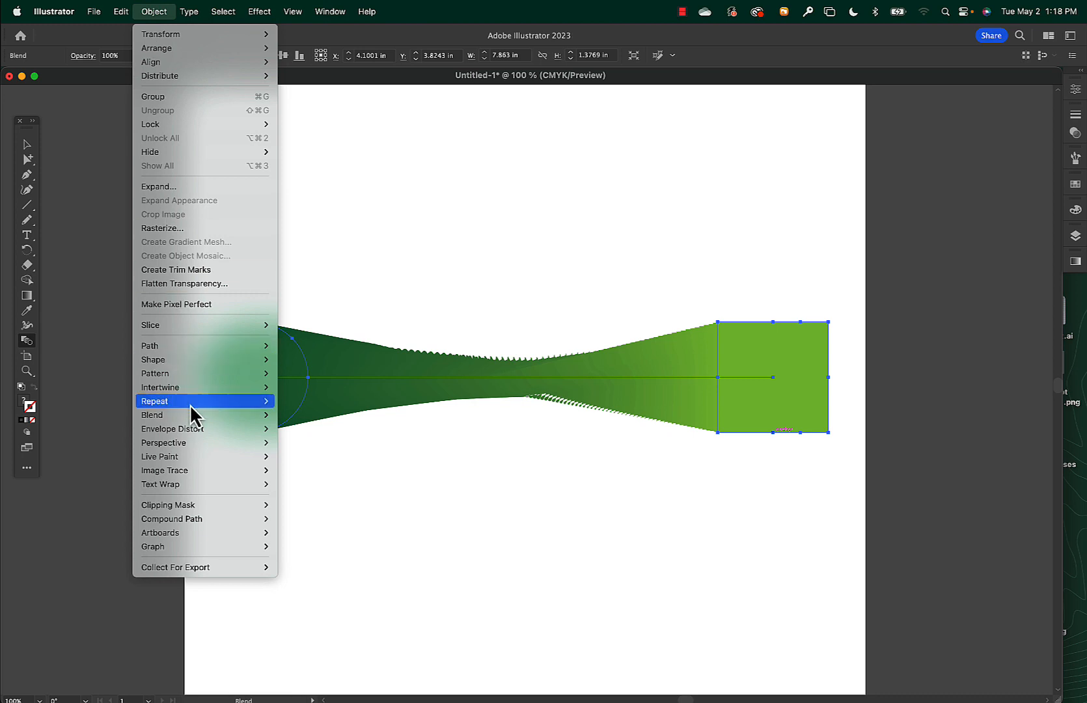
pyautogui.moveTo(192, 429)
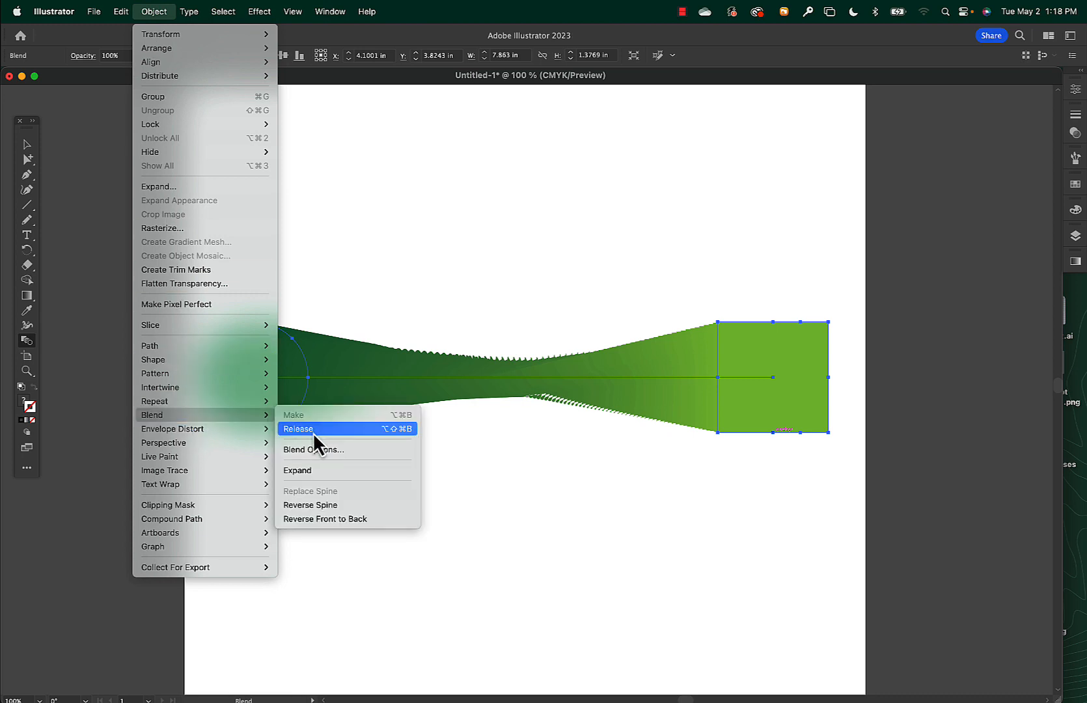
pyautogui.click(314, 431)
pyautogui.click(27, 145)
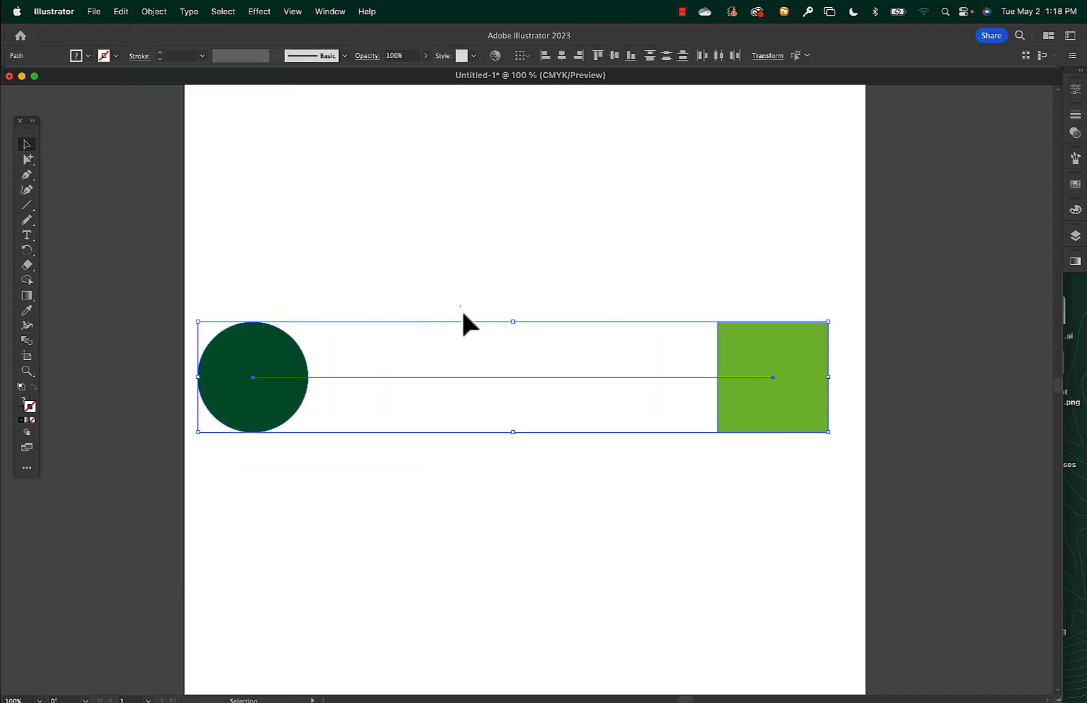
pyautogui.moveTo(462, 311); pyautogui.dragTo(526, 443)
pyautogui.press('Delete')
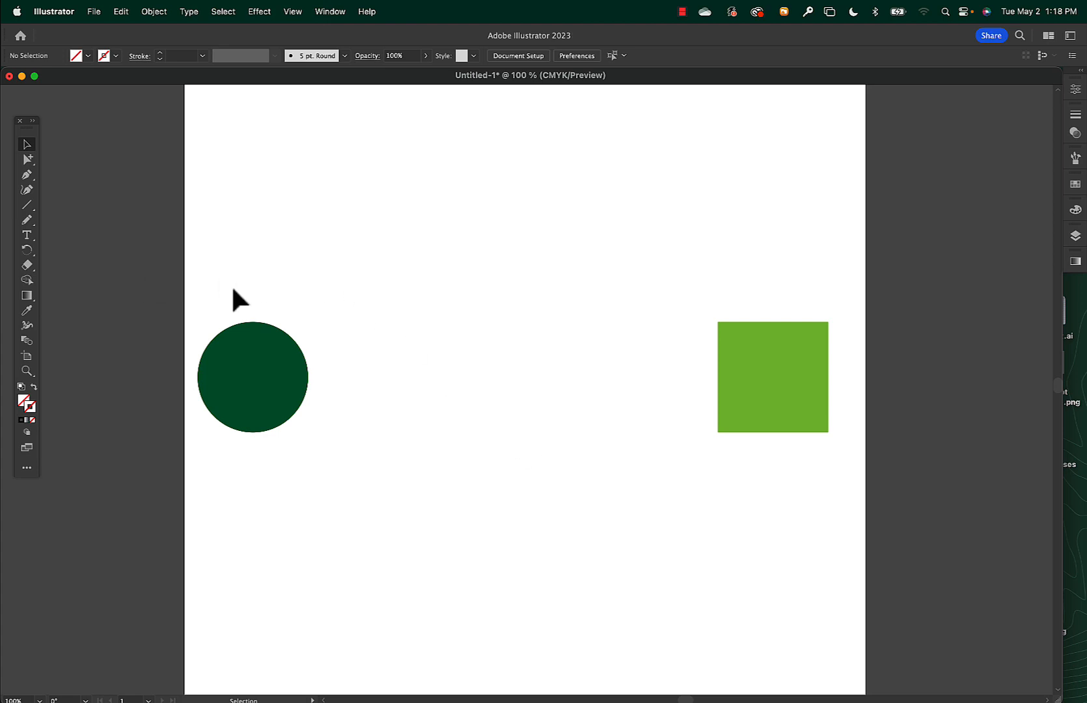
# Select both the circle and the square and make a blend from them with the Make Blend command
pyautogui.moveTo(207, 284); pyautogui.dragTo(865, 471)
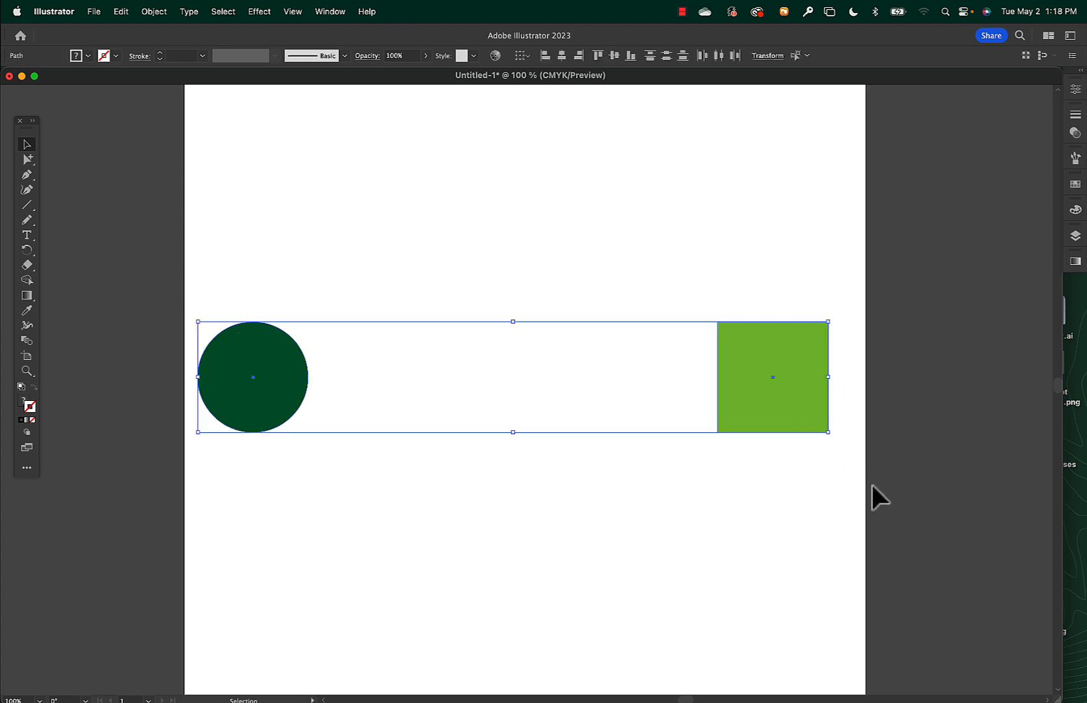
pyautogui.click(154, 12)
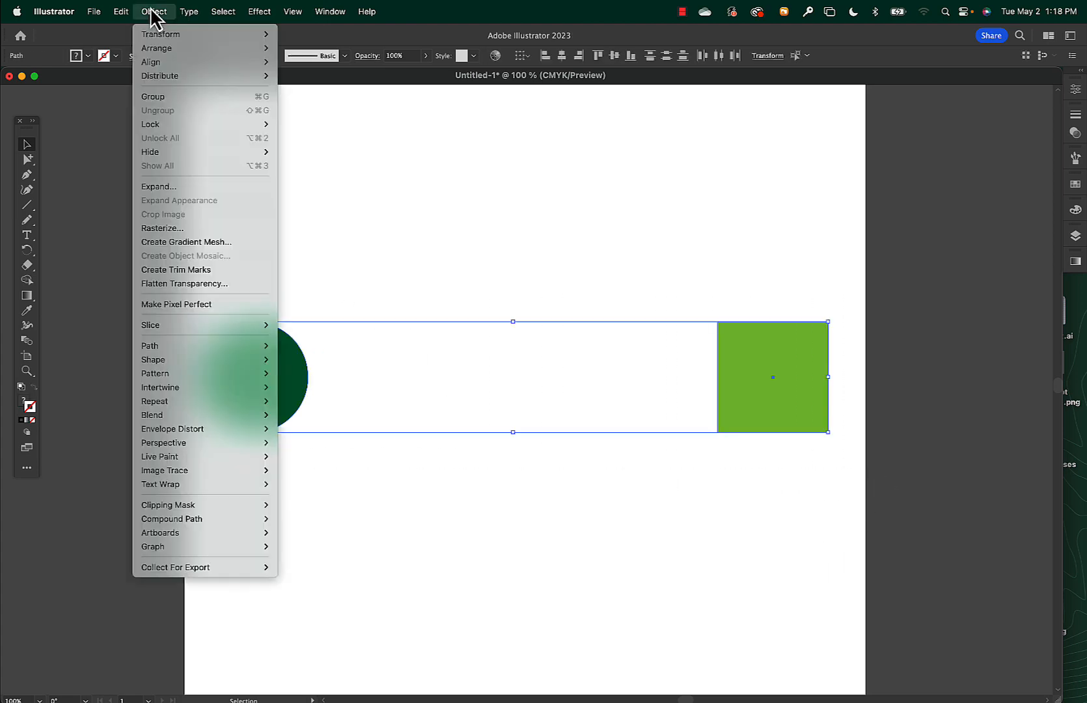
pyautogui.moveTo(156, 416)
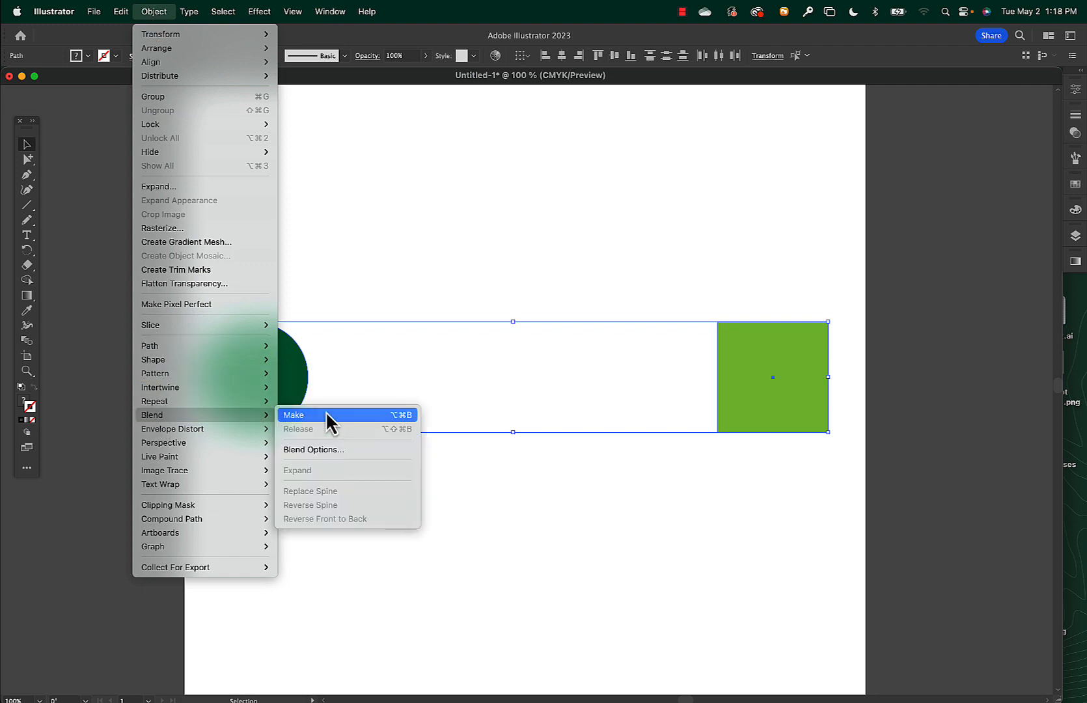
pyautogui.click(338, 417)
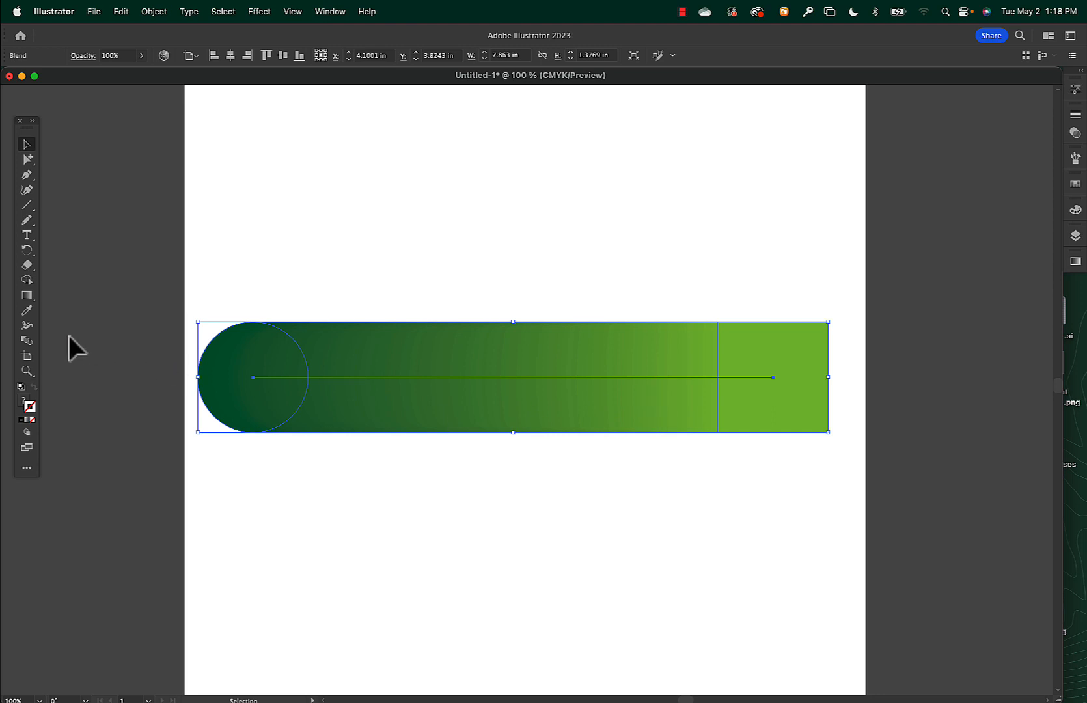
# Set the blend's spacing to Specified Steps with 4 steps, and check its paths in outline view
pyautogui.doubleClick(27, 343)
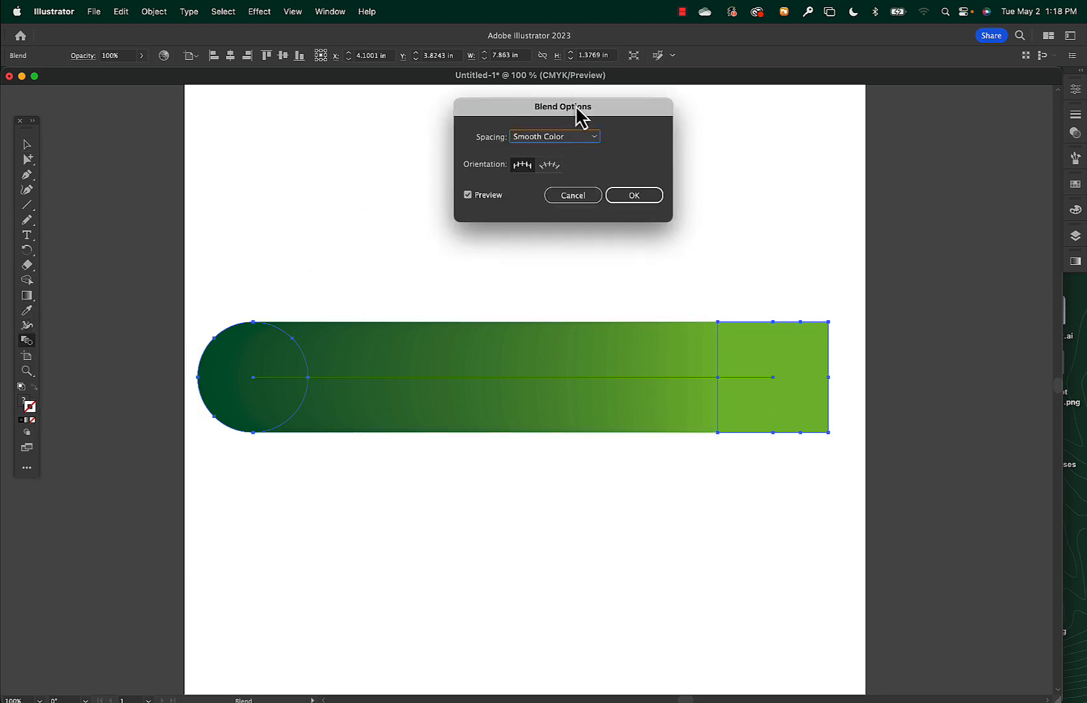
pyautogui.moveTo(580, 111); pyautogui.dragTo(592, 166)
pyautogui.click(154, 11)
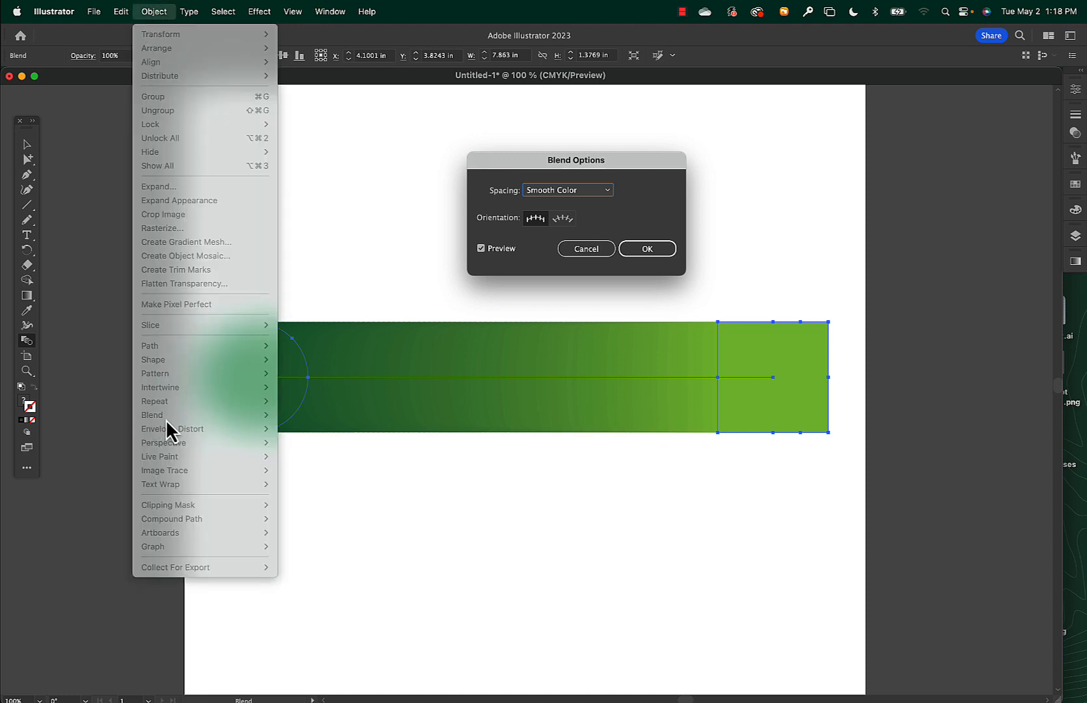
pyautogui.press('Escape')
pyautogui.click(602, 192)
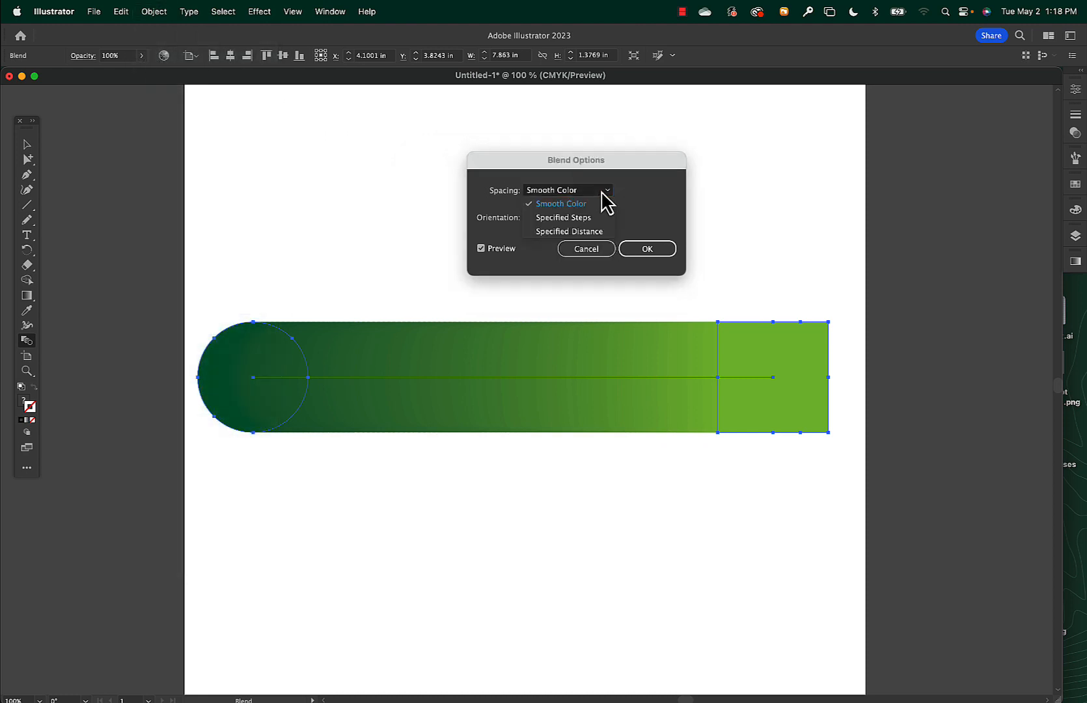
pyautogui.click(599, 219)
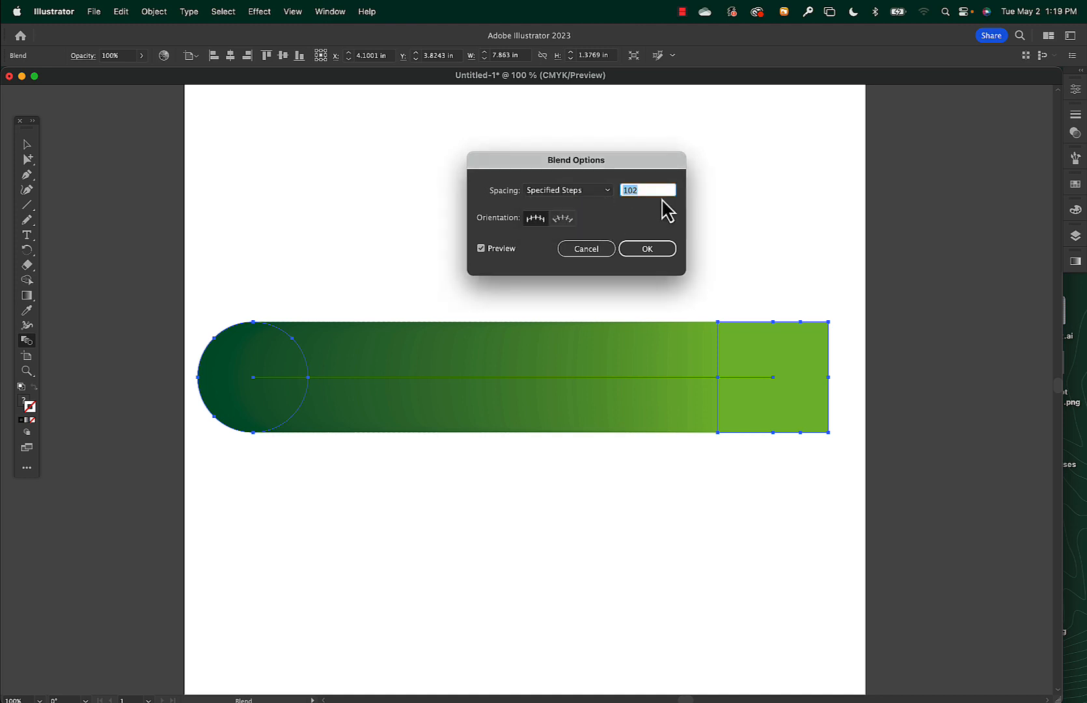
pyautogui.write('4')
pyautogui.click(648, 248)
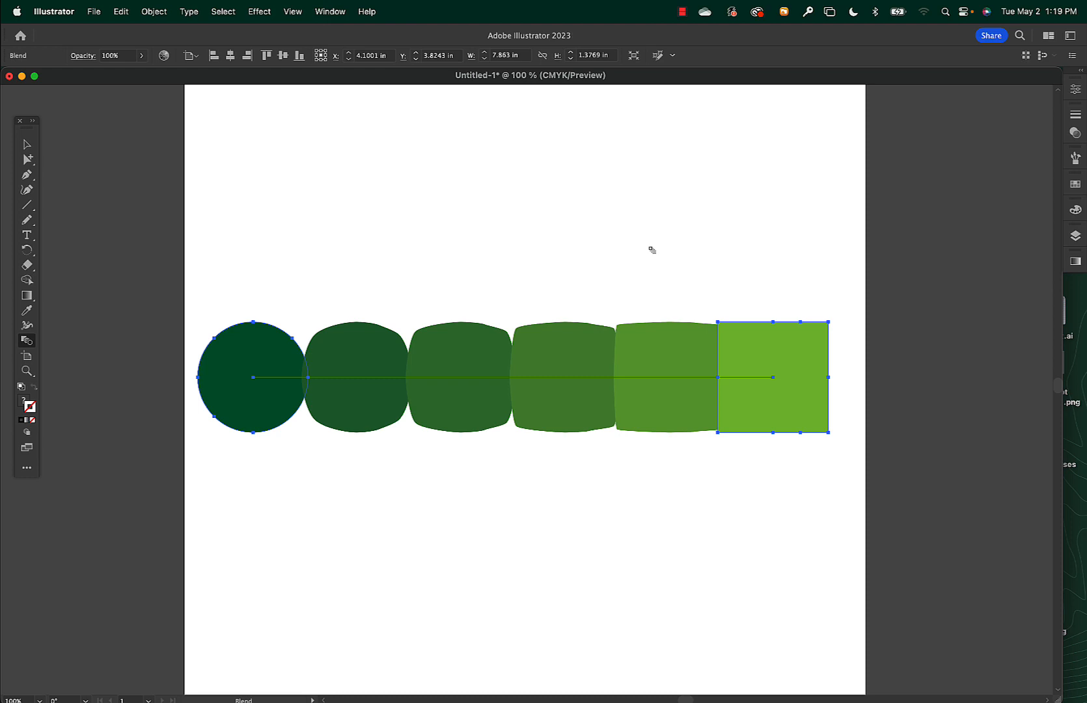
pyautogui.press('super+y')
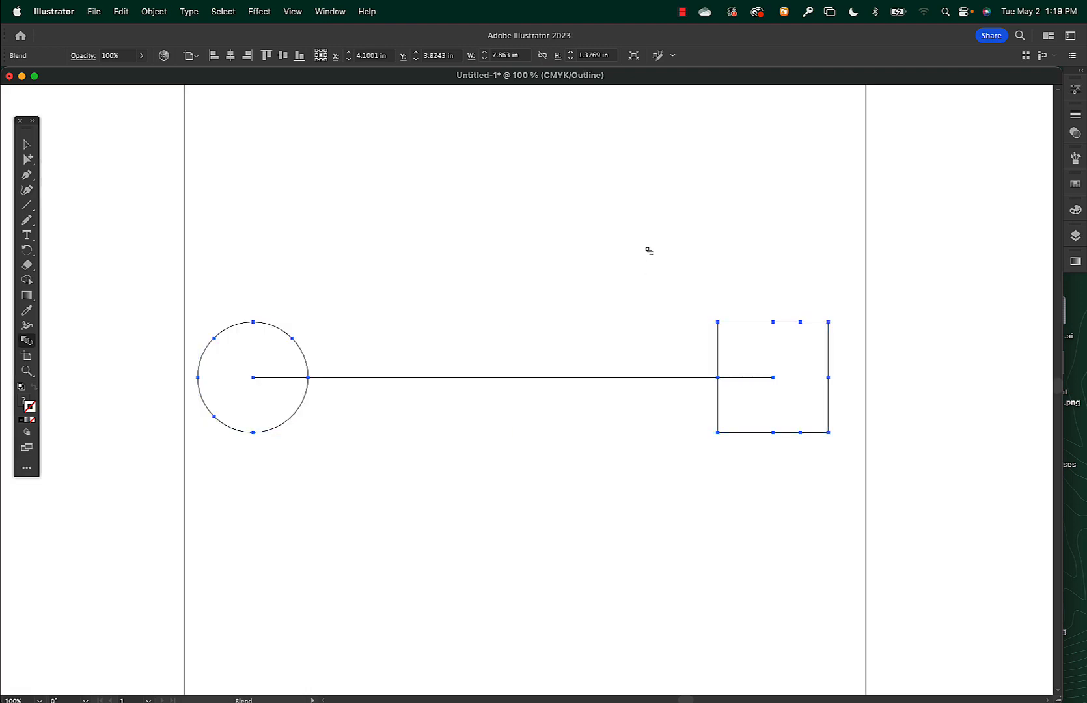
pyautogui.press('super+y')
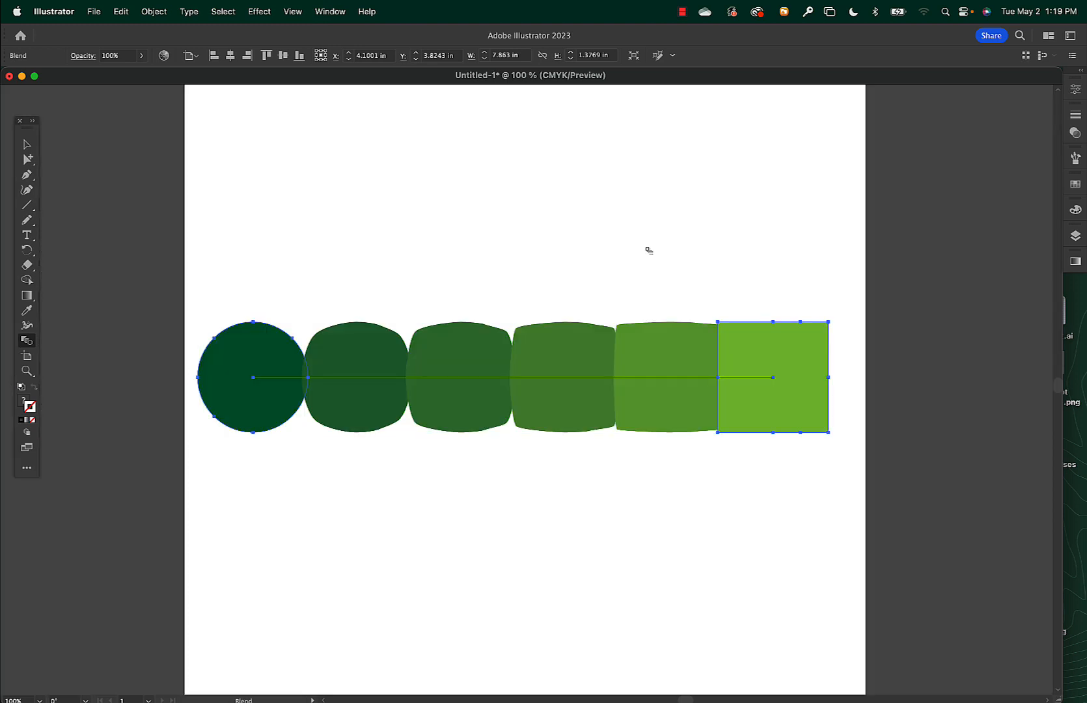
# Expand the blend between the circle and the square into separate shapes, and check their paths in outline view
pyautogui.press('v')
pyautogui.click(154, 12)
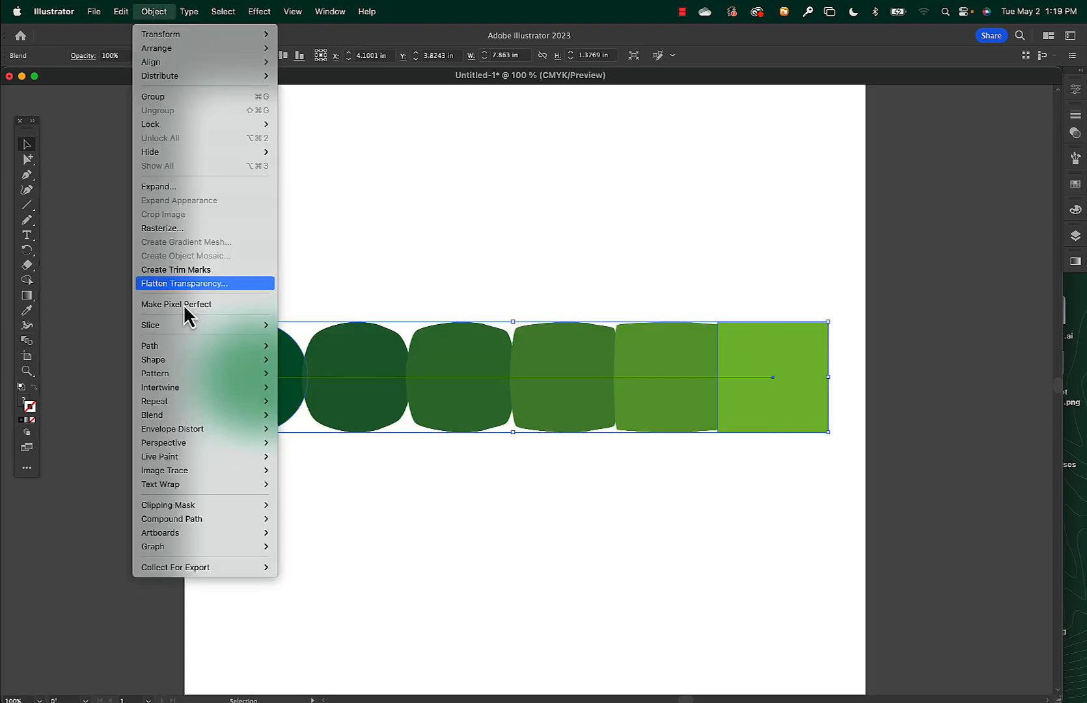
pyautogui.moveTo(190, 415)
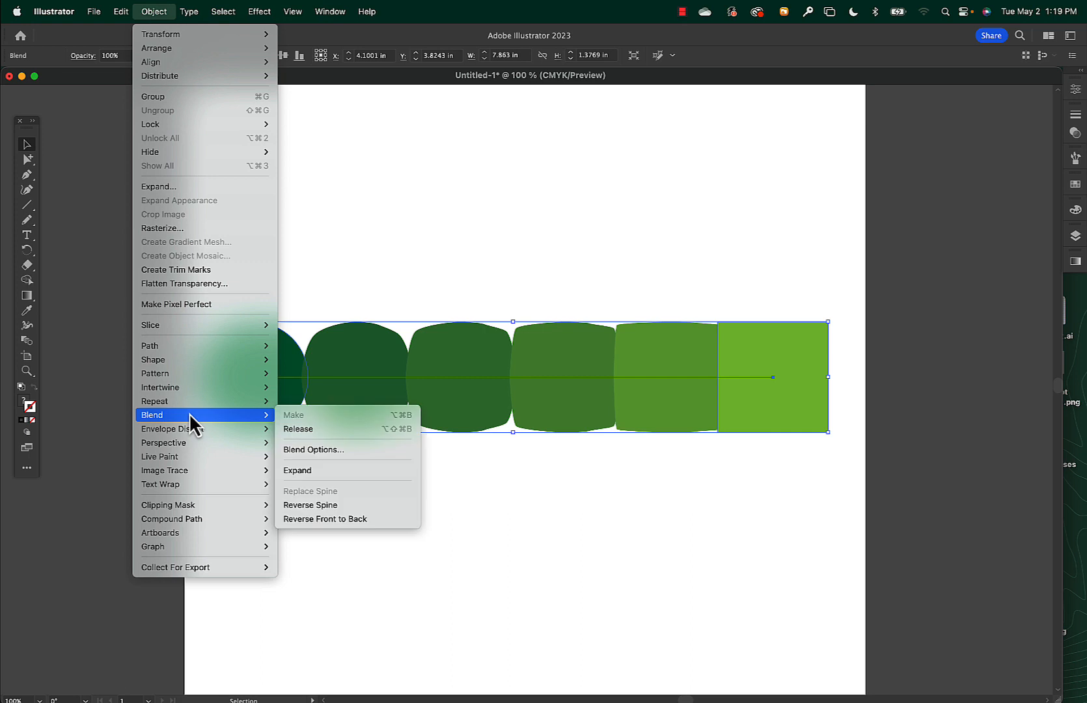
pyautogui.click(304, 471)
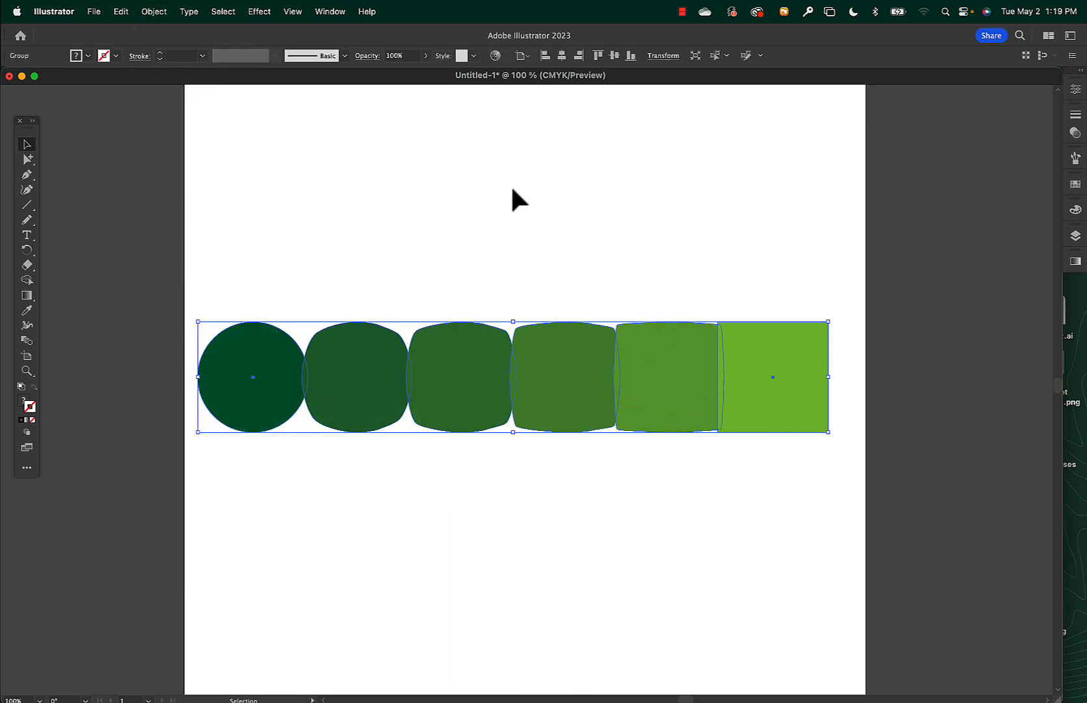
pyautogui.press('super+y')
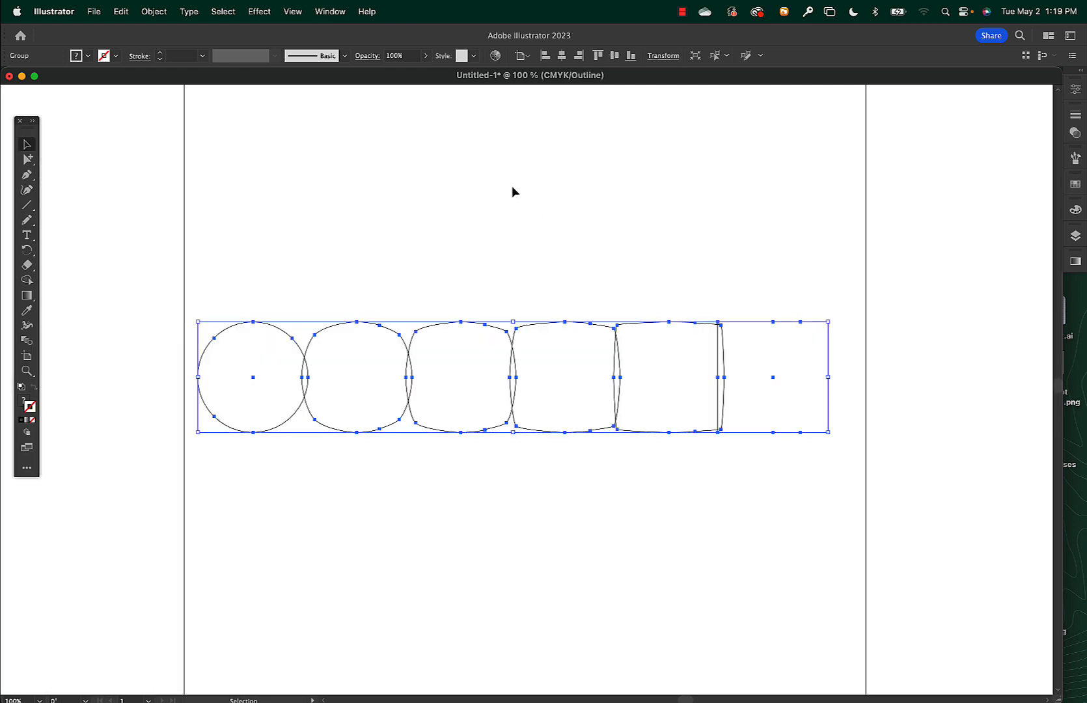
pyautogui.click(513, 191)
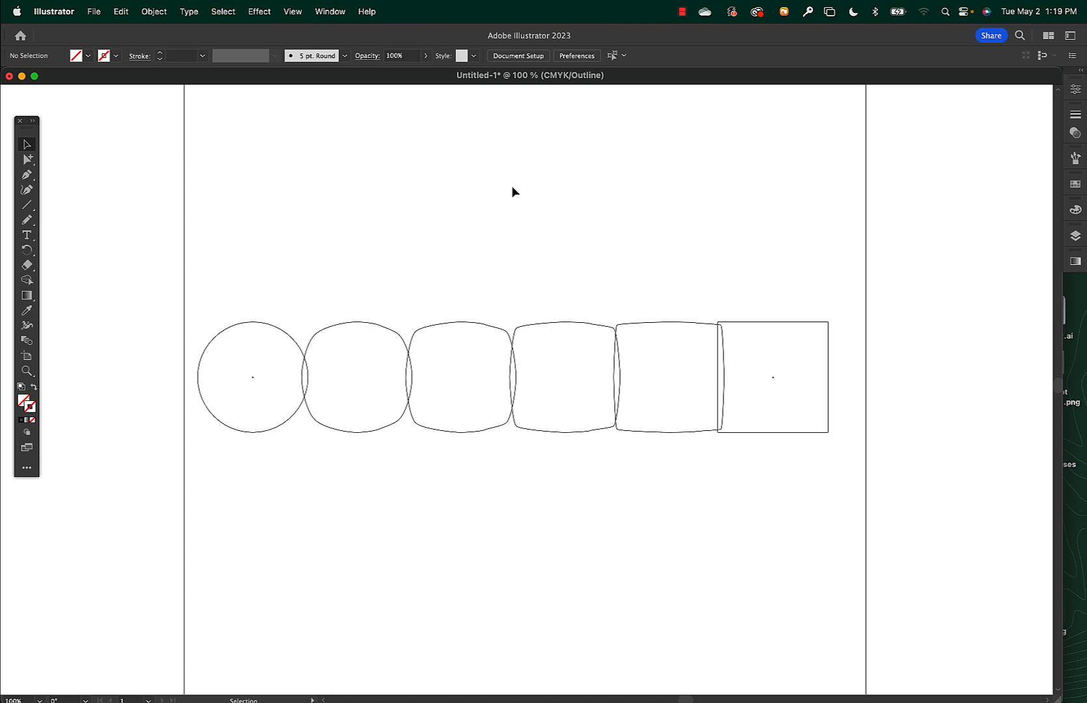
pyautogui.press('super+y')
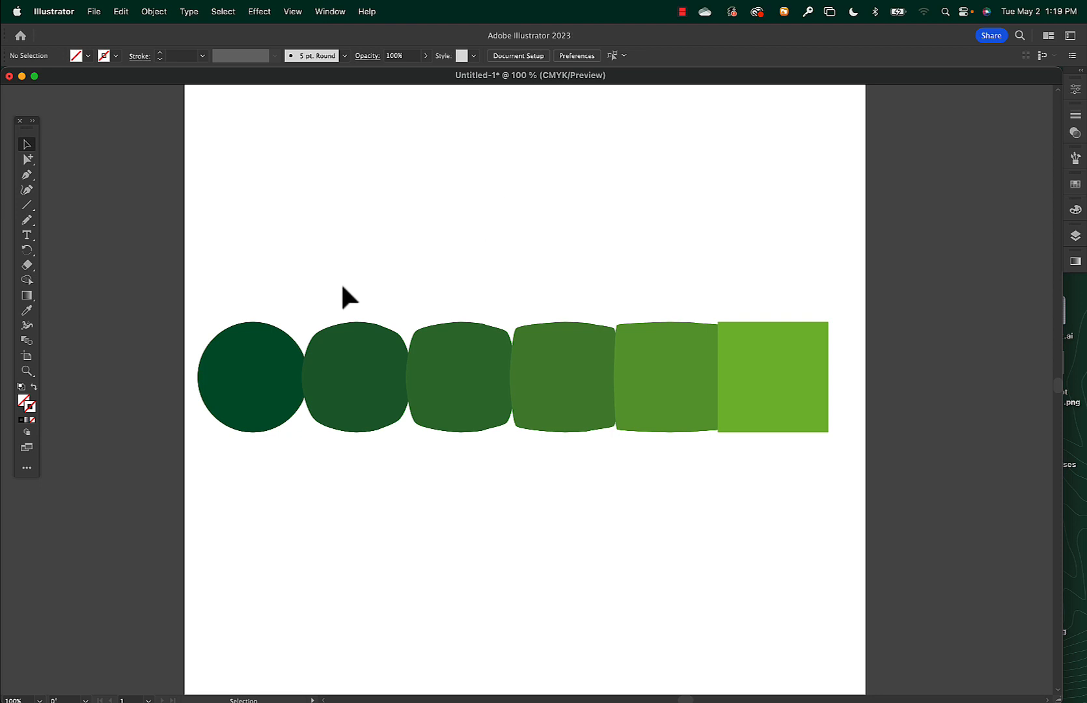
# Select the four intermediate shapes inside the expanded group and delete them, leaving only the circle and the square
pyautogui.moveTo(337, 283); pyautogui.dragTo(689, 444)
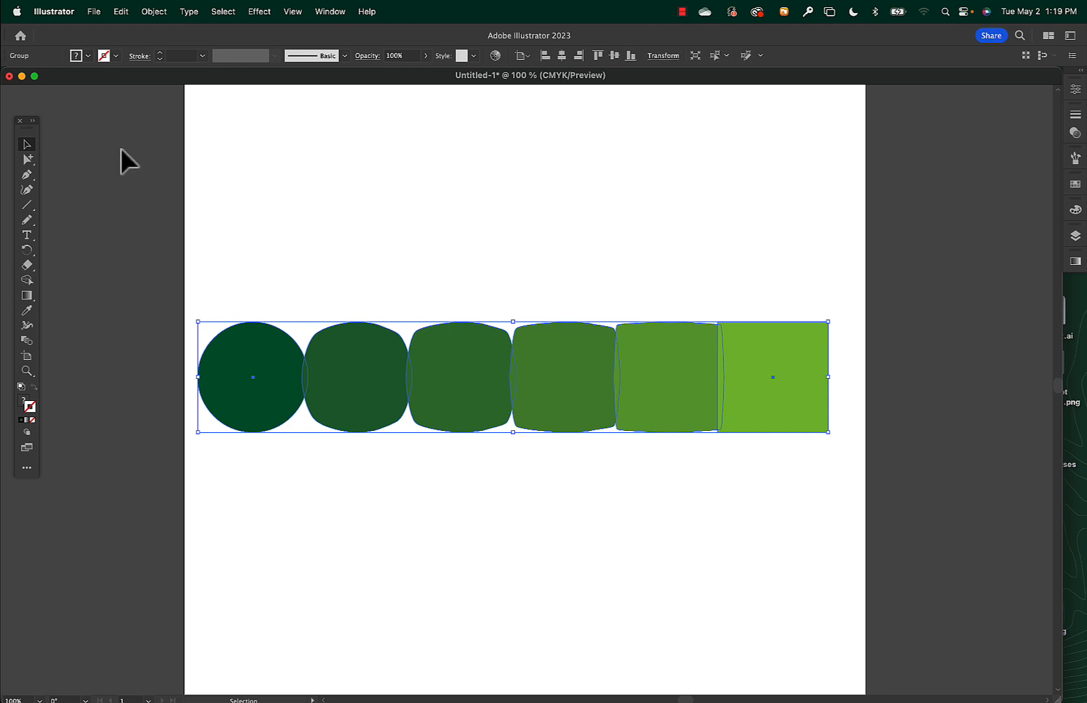
pyautogui.click(28, 160)
pyautogui.moveTo(360, 291); pyautogui.dragTo(678, 459)
pyautogui.press('Delete')
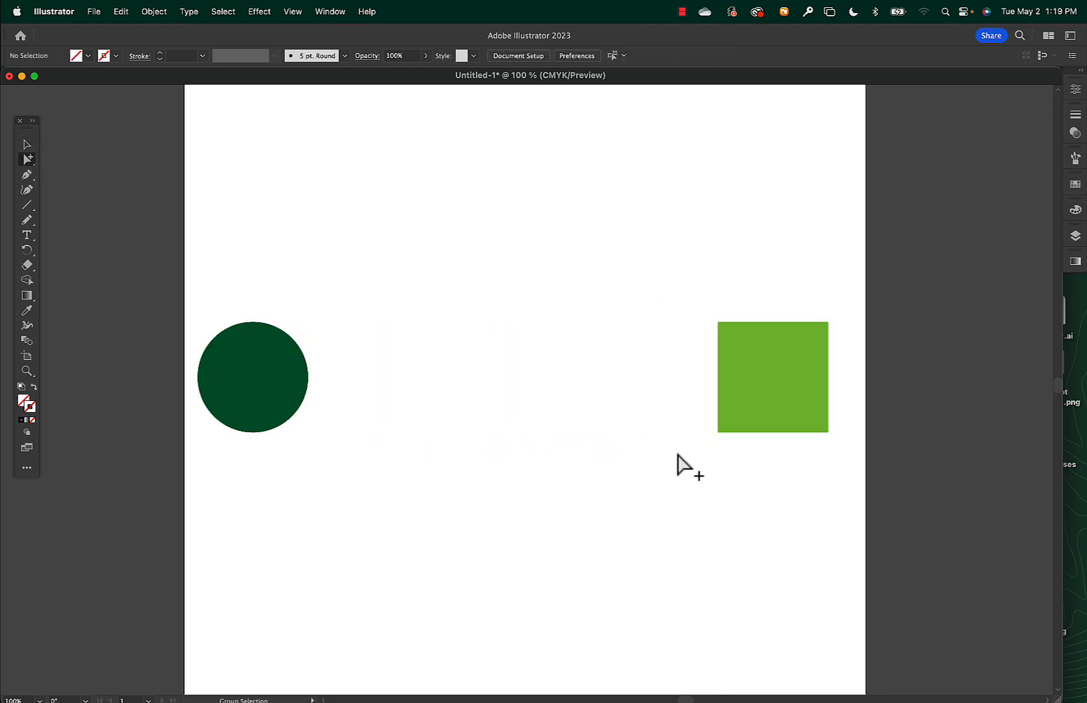
# Select the circle and the square and blend from the circle's center to the square's center with the Blend tool
pyautogui.press('v')
pyautogui.moveTo(192, 278); pyautogui.dragTo(843, 470)
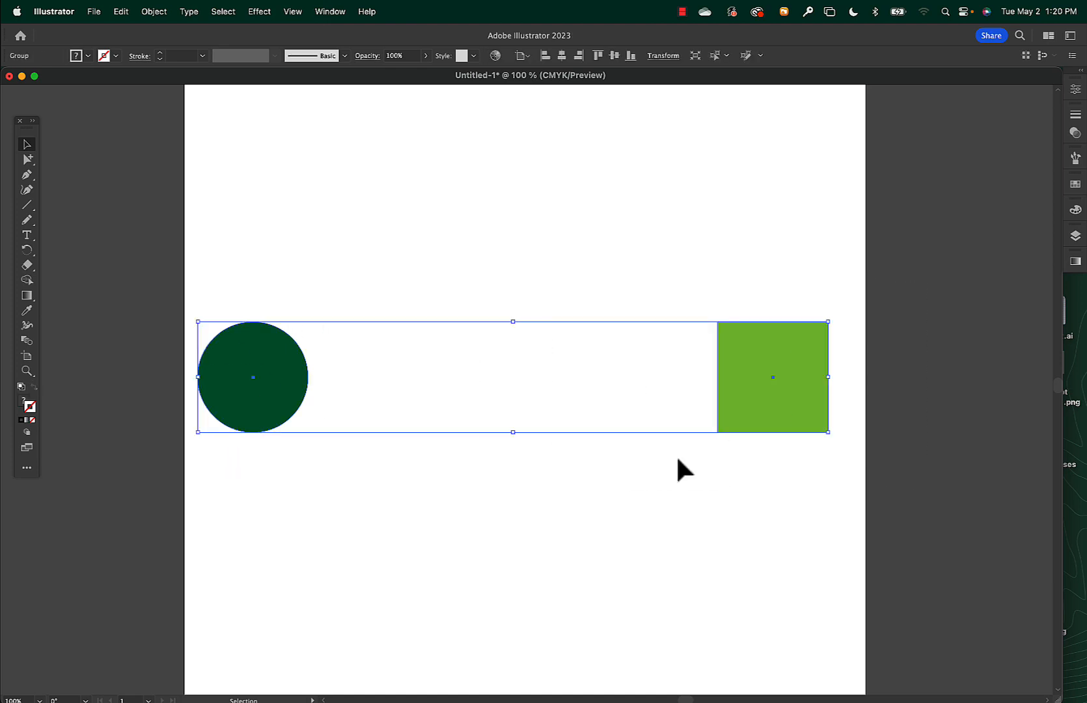
pyautogui.click(27, 339)
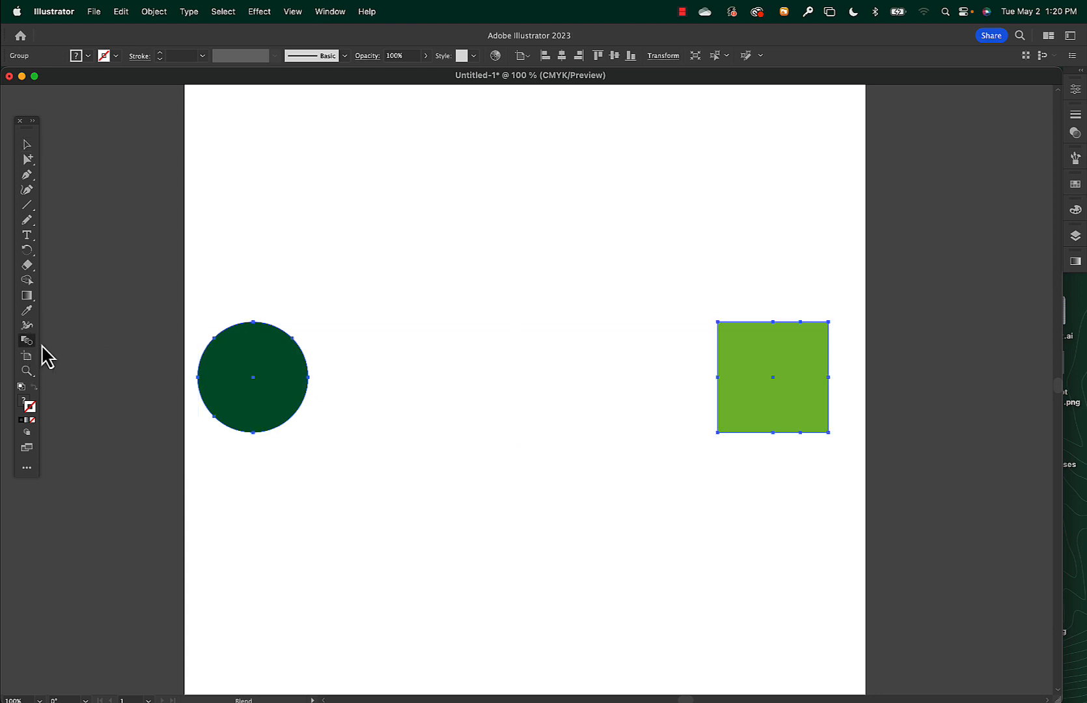
pyautogui.click(252, 378)
pyautogui.click(773, 379)
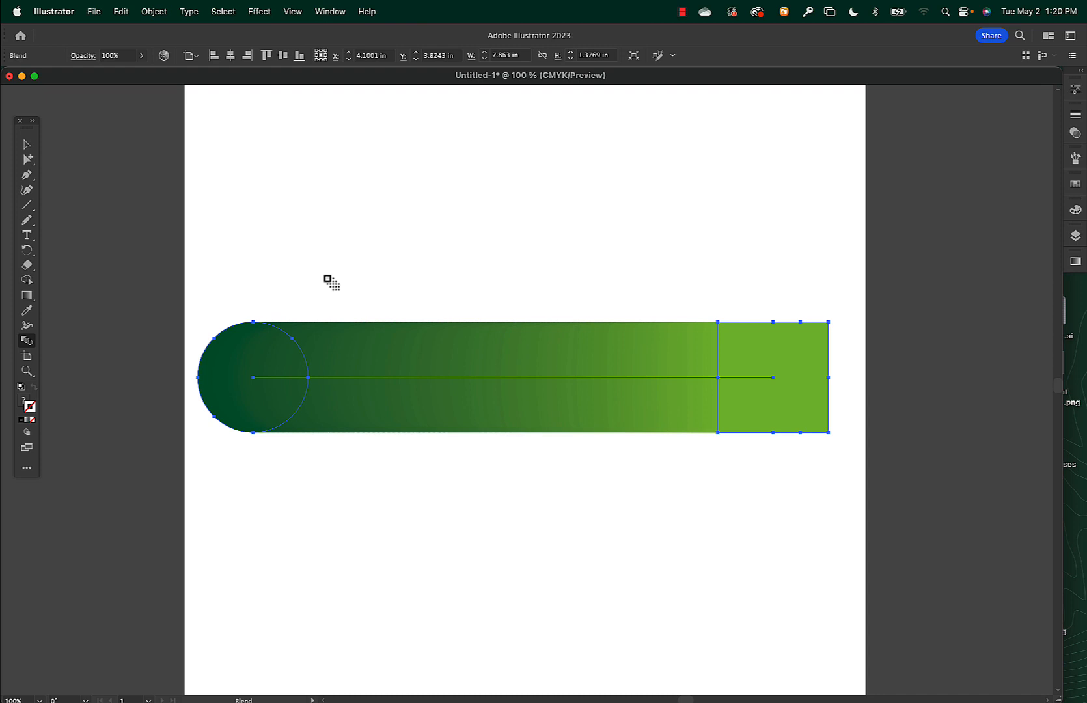
# Set the blend's spacing to Specified Distance with 0.5 in between the shapes
pyautogui.doubleClick(28, 342)
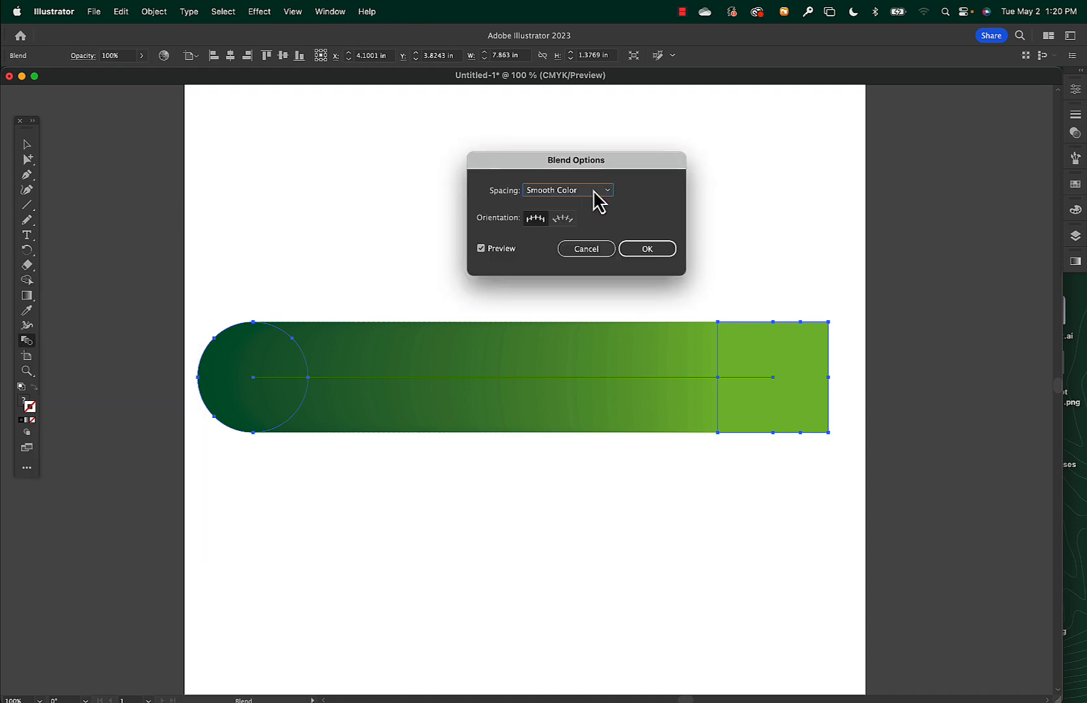
pyautogui.click(595, 192)
pyautogui.click(601, 233)
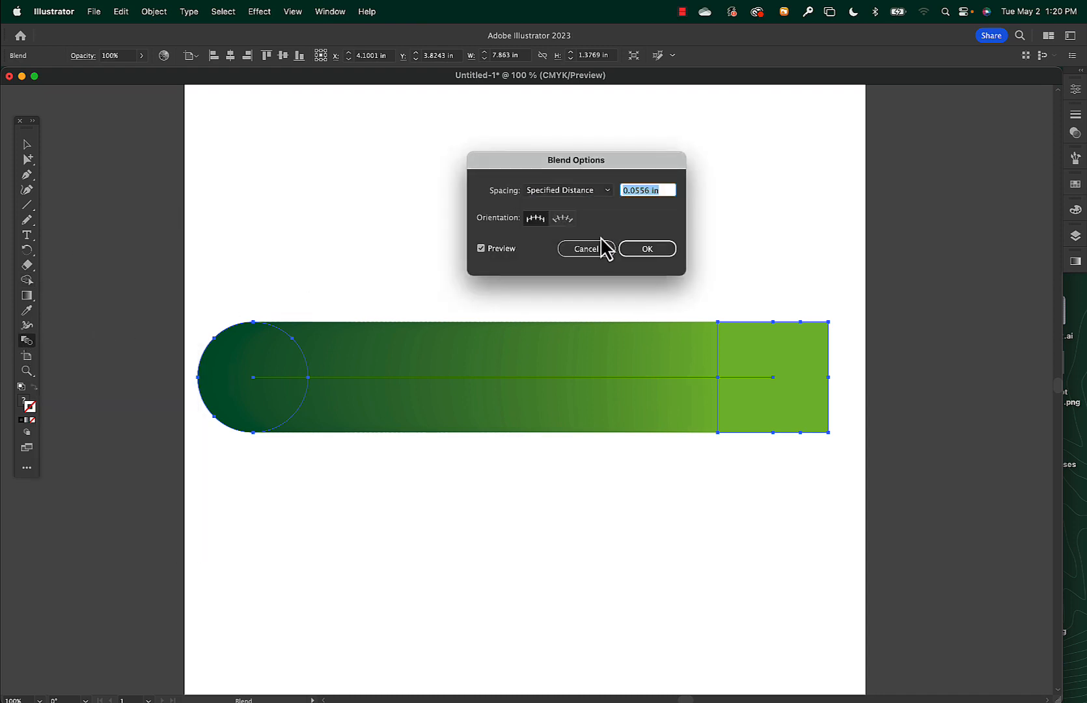
pyautogui.write('0.5')
pyautogui.press('Tab')
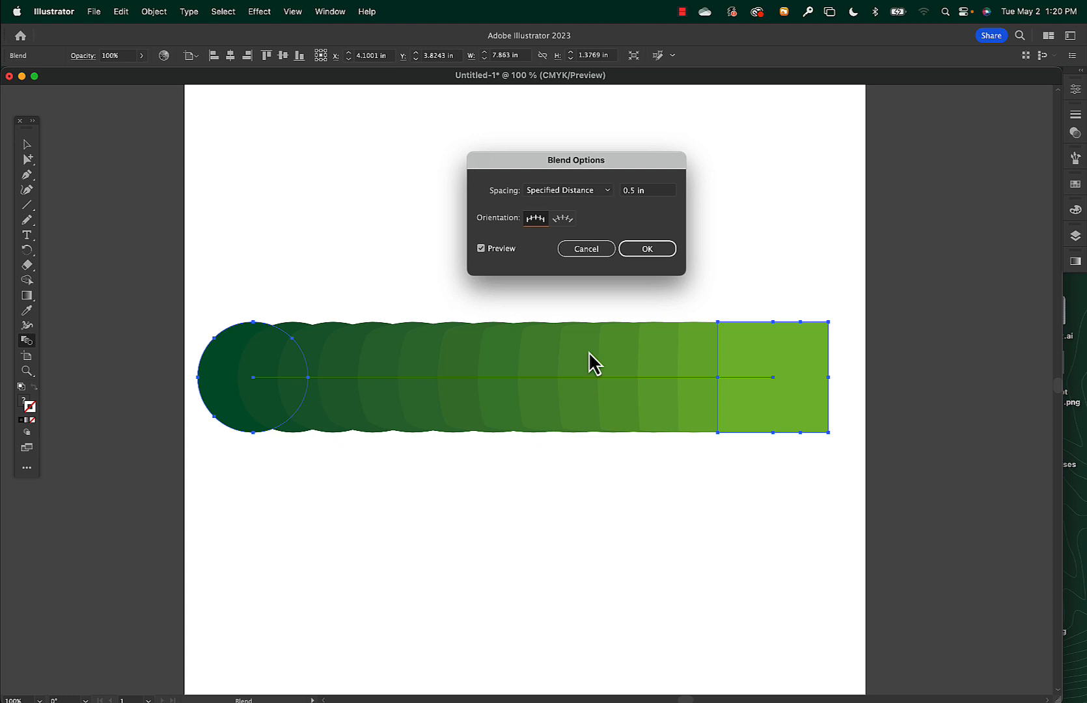
# Increase the blend's specified distance to 1 in, apply the options and deselect the blend
pyautogui.doubleClick(631, 191)
pyautogui.write('1')
pyautogui.press('Tab')
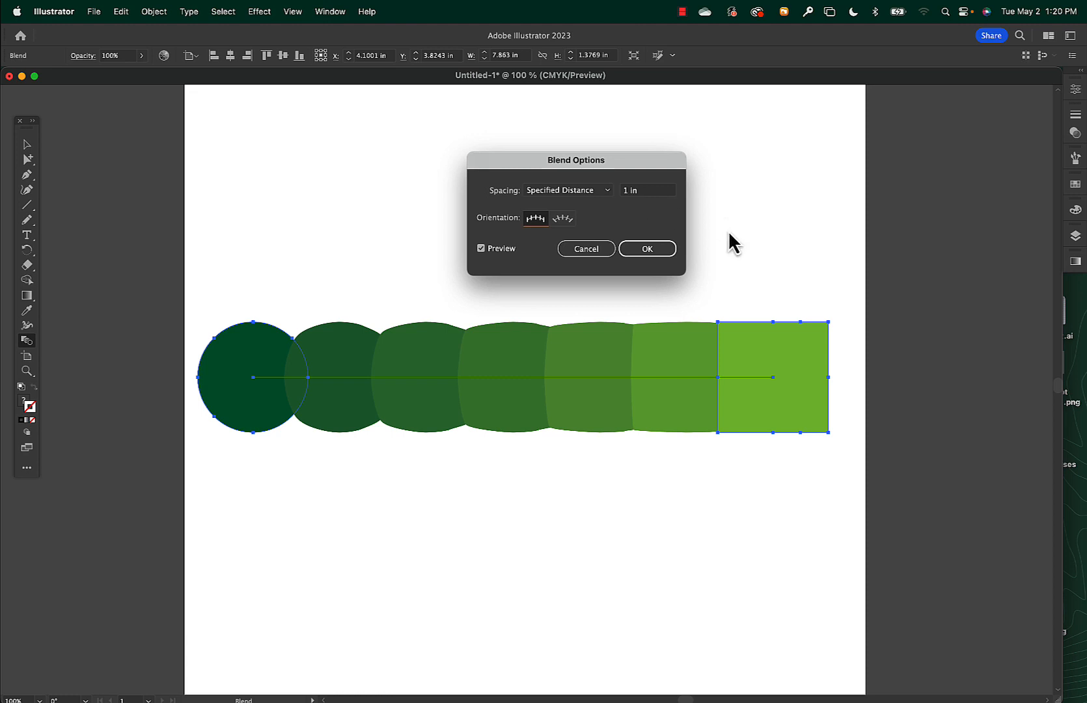
pyautogui.click(651, 253)
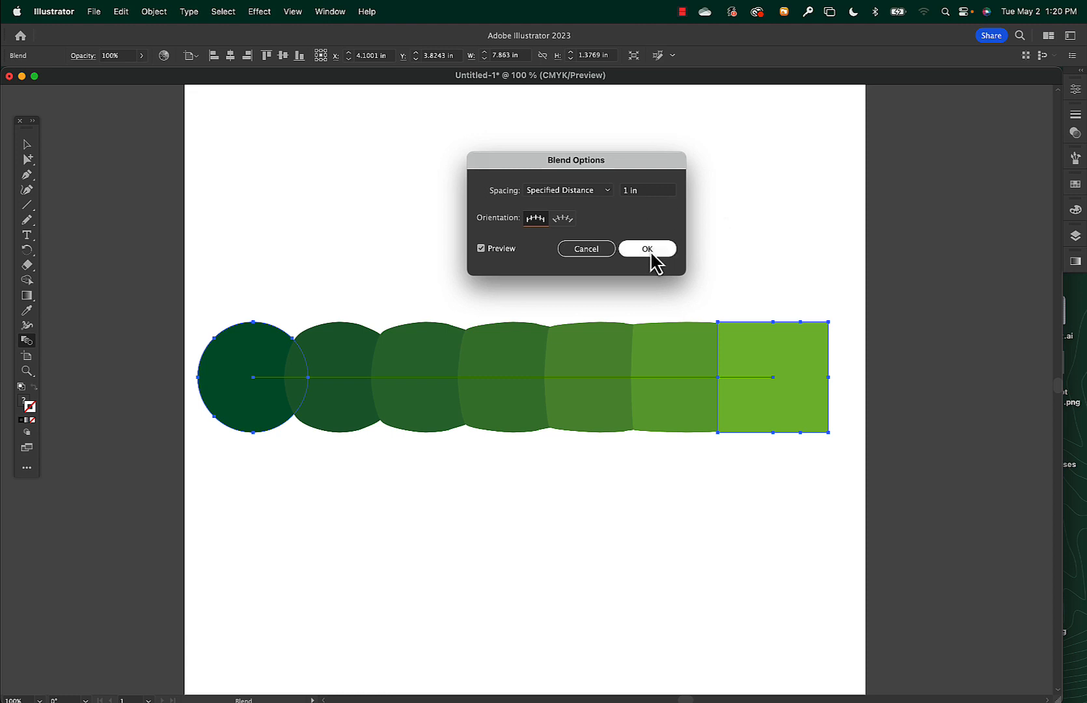
pyautogui.click(651, 251)
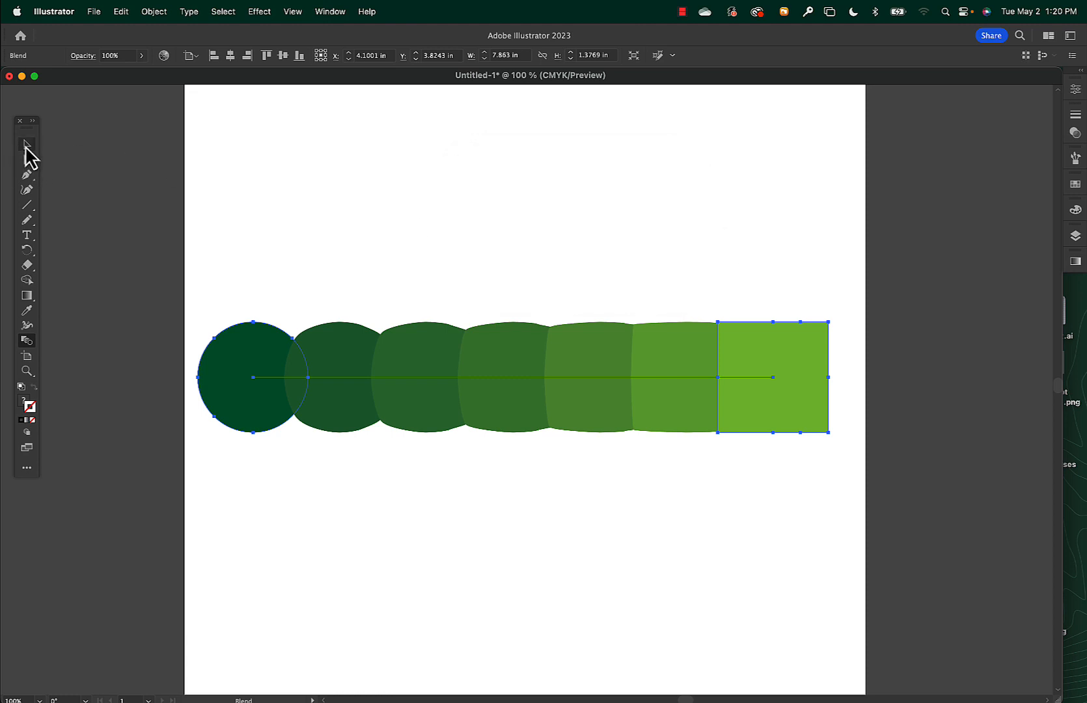
pyautogui.click(25, 146)
pyautogui.click(448, 230)
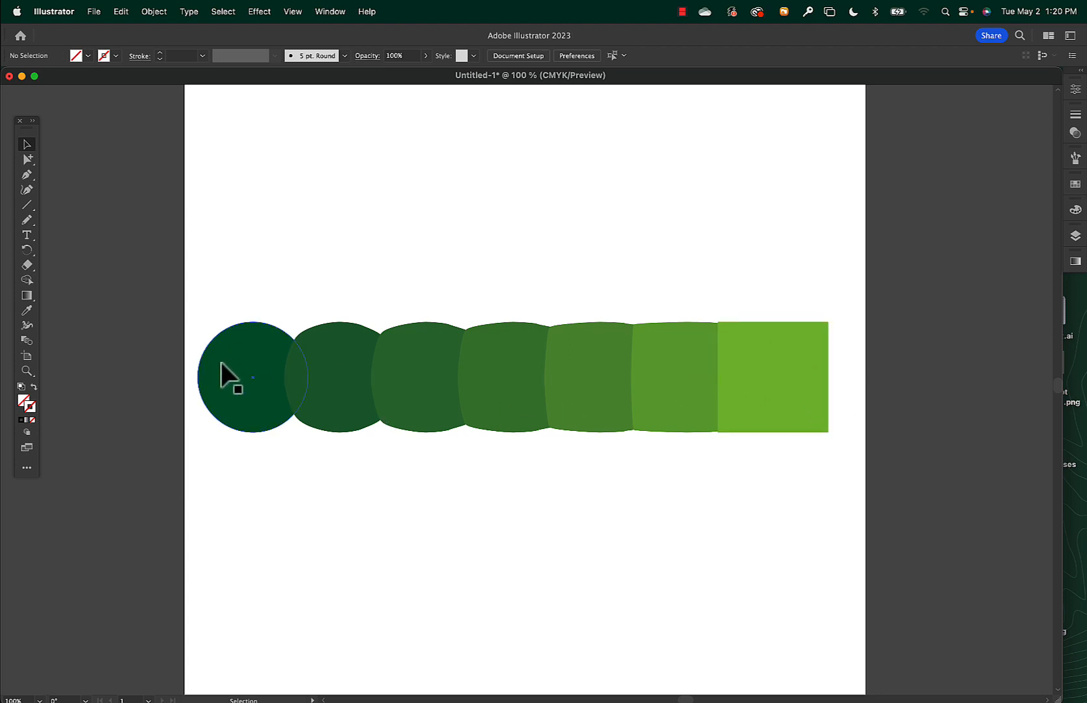
# Reverse the blend's stacking order with Reverse Front to Back, and deselect it
pyautogui.click(254, 374)
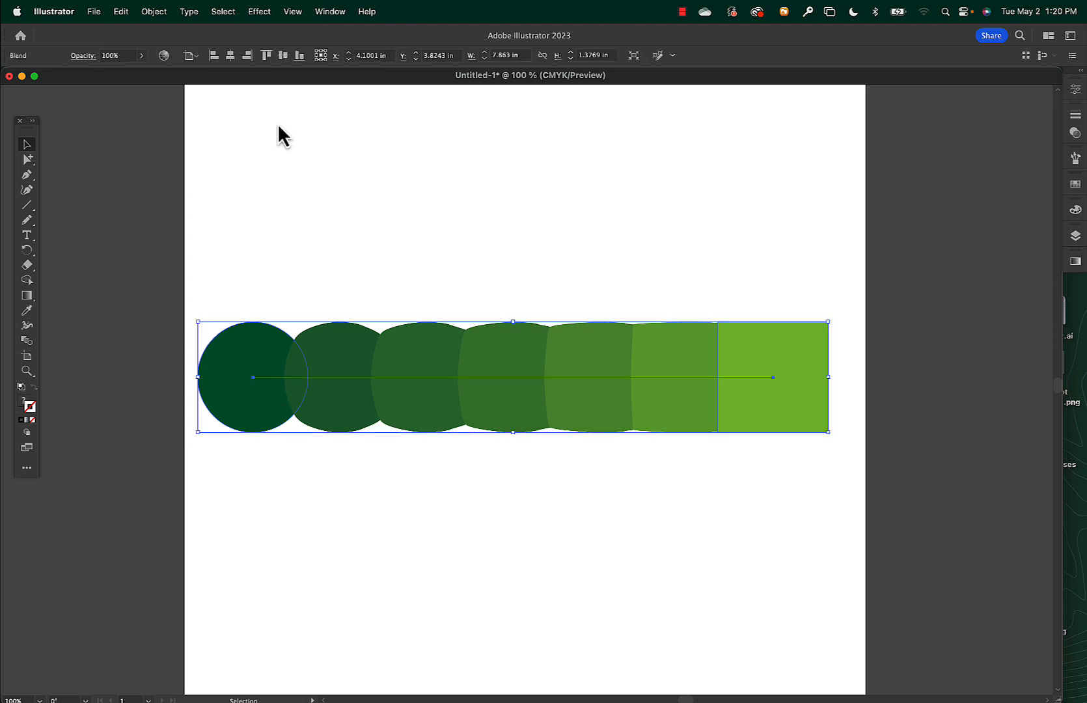
pyautogui.click(153, 11)
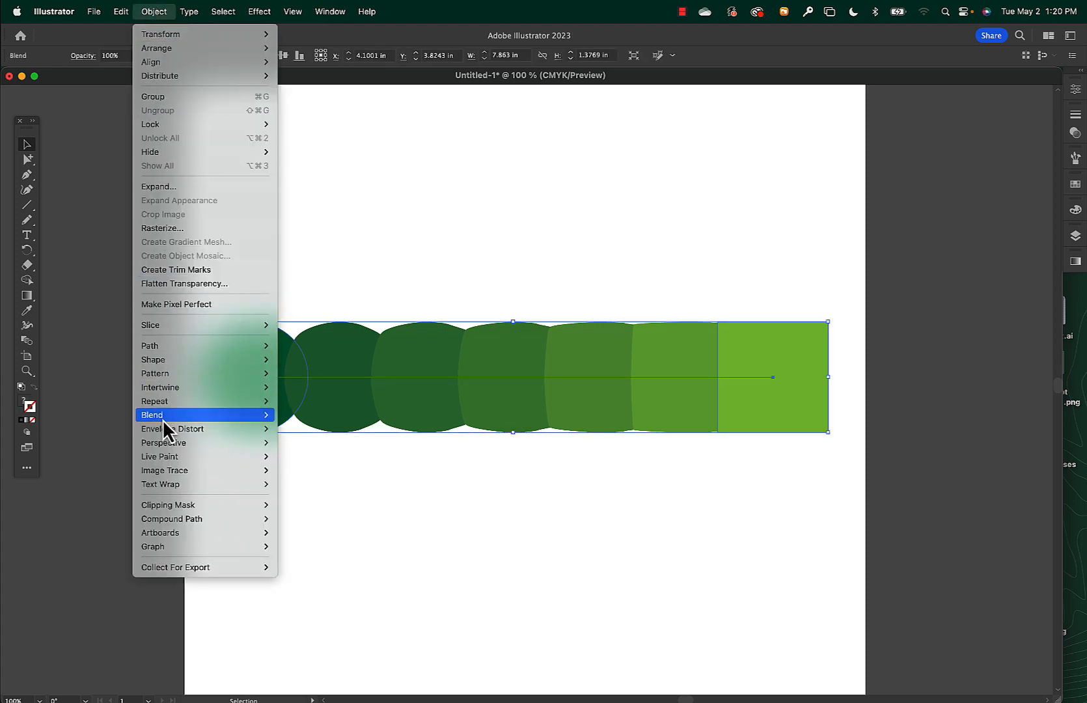
pyautogui.moveTo(238, 421)
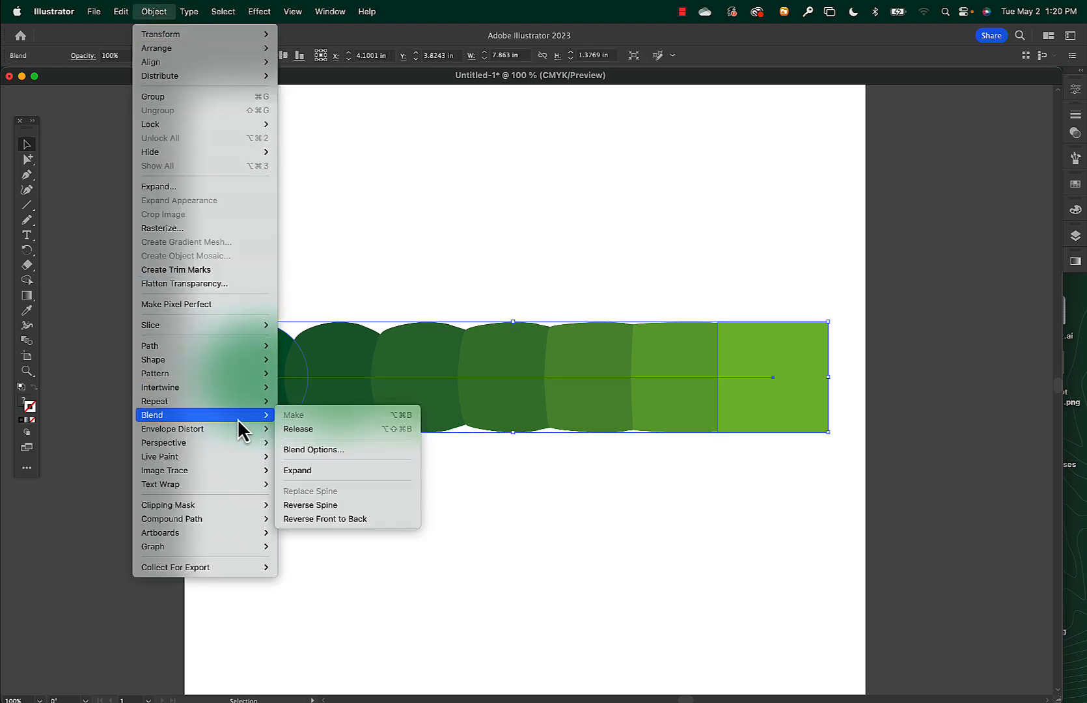
pyautogui.click(346, 520)
pyautogui.click(371, 518)
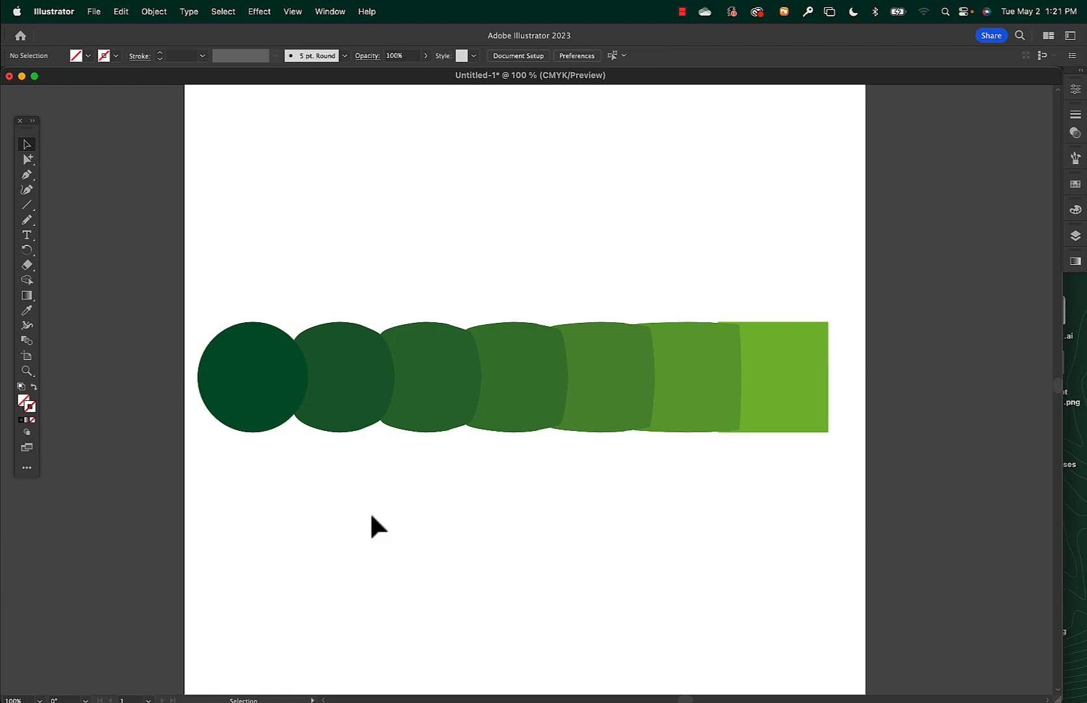
# Swap the positions of the blend's circle and square with Reverse Spine, and deselect the blend
pyautogui.click(326, 389)
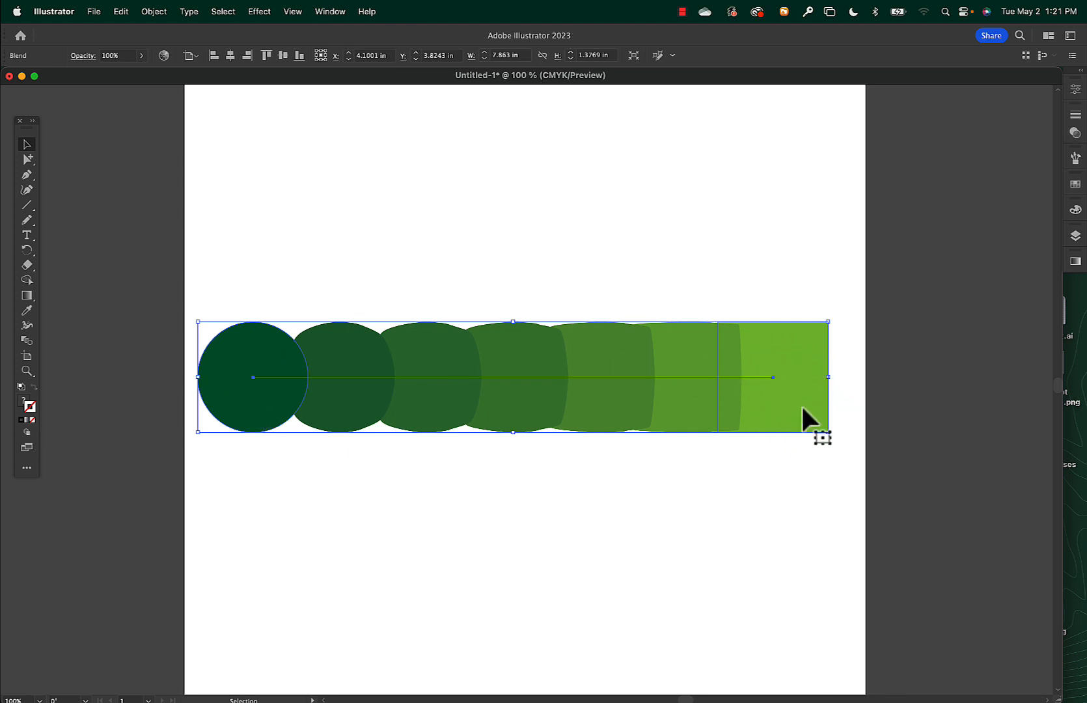
pyautogui.click(155, 12)
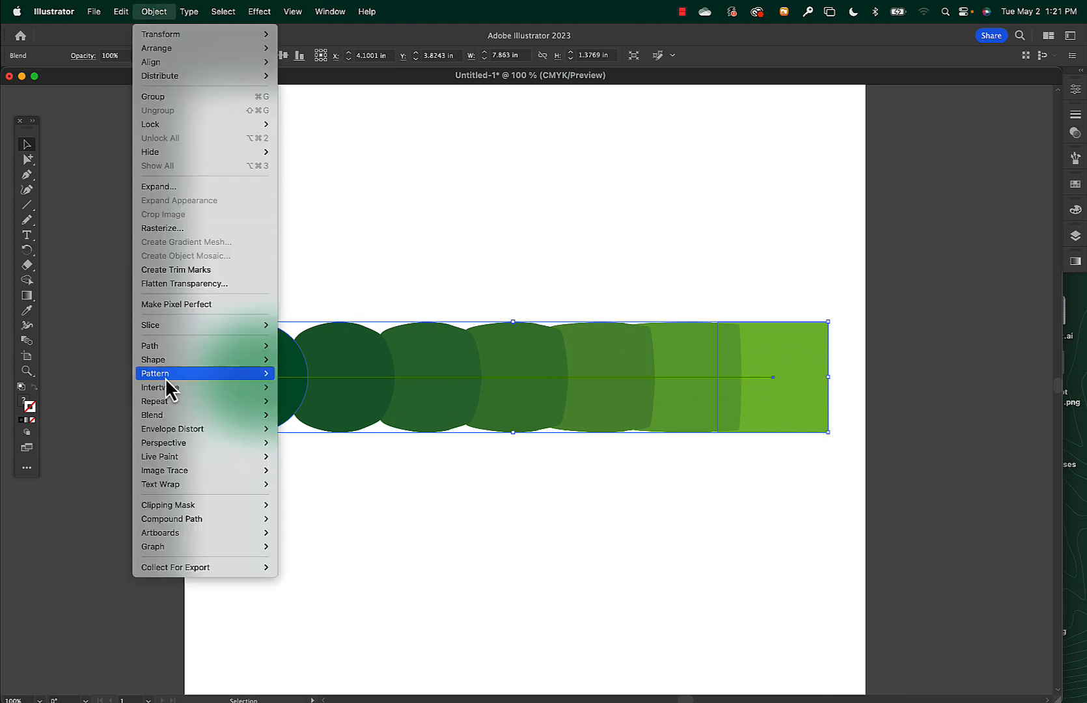
pyautogui.moveTo(162, 417)
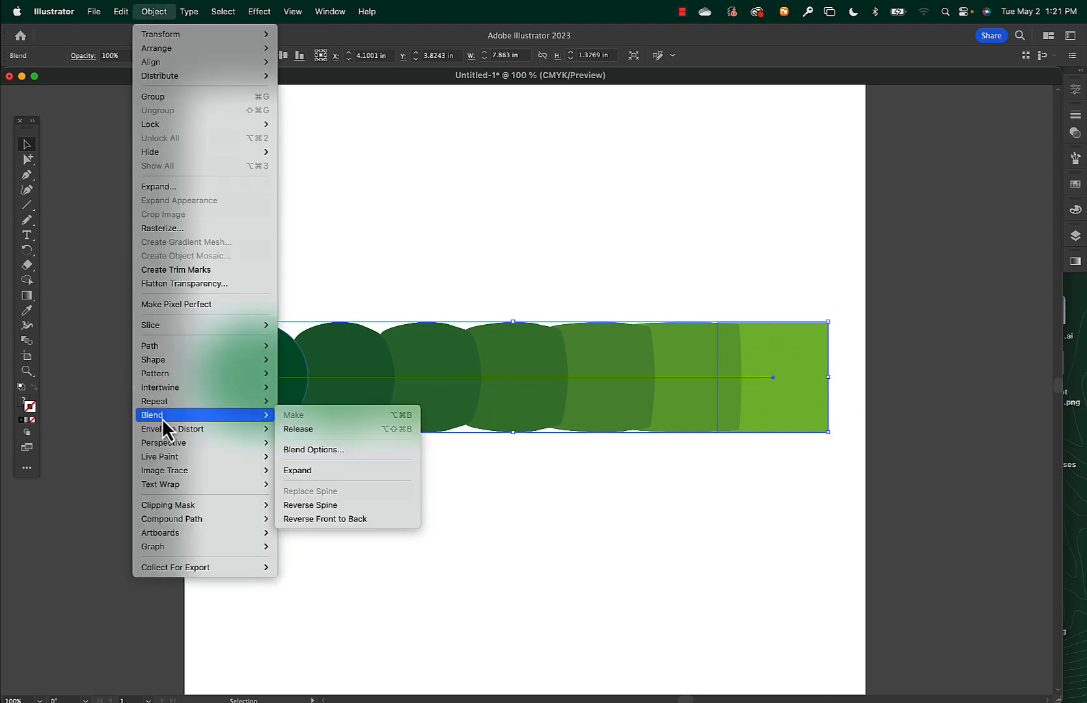
pyautogui.click(334, 507)
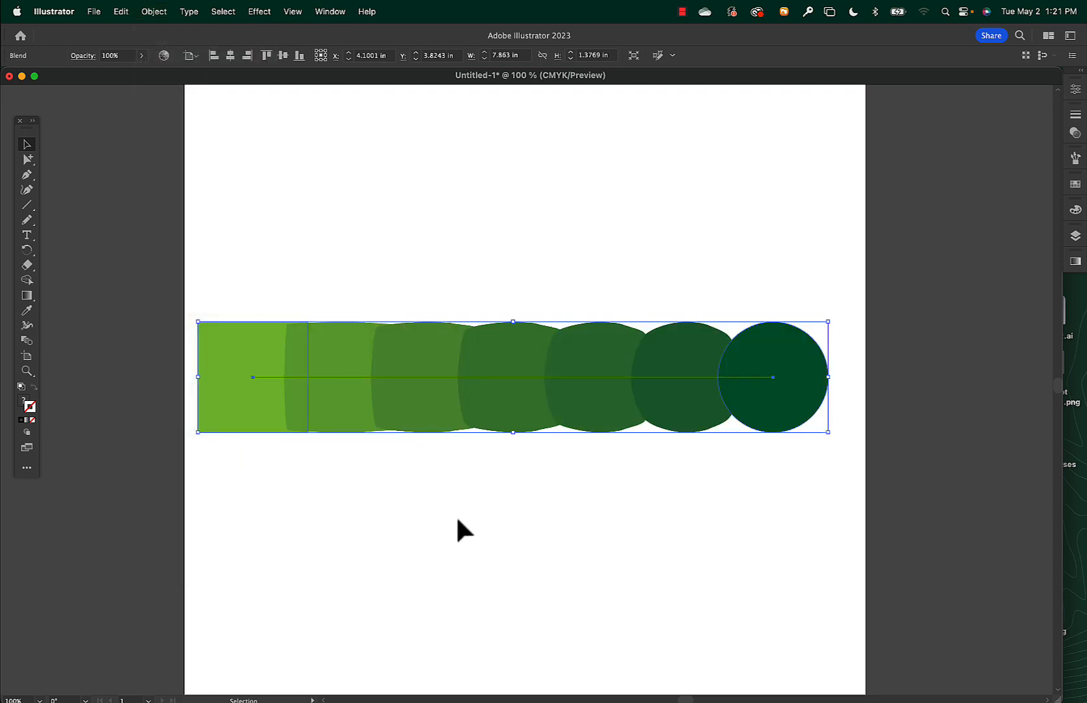
pyautogui.click(444, 485)
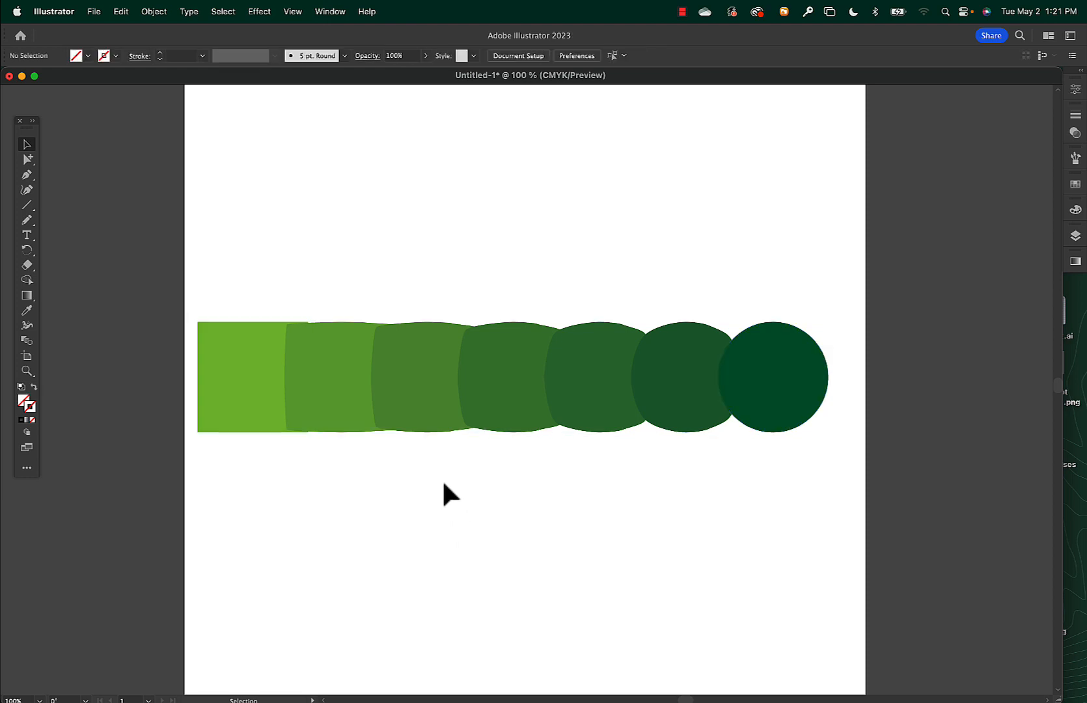
# Draw a freehand wavy path with the Pencil tool across the blend, from the square's center to the circle's center
pyautogui.press('n')
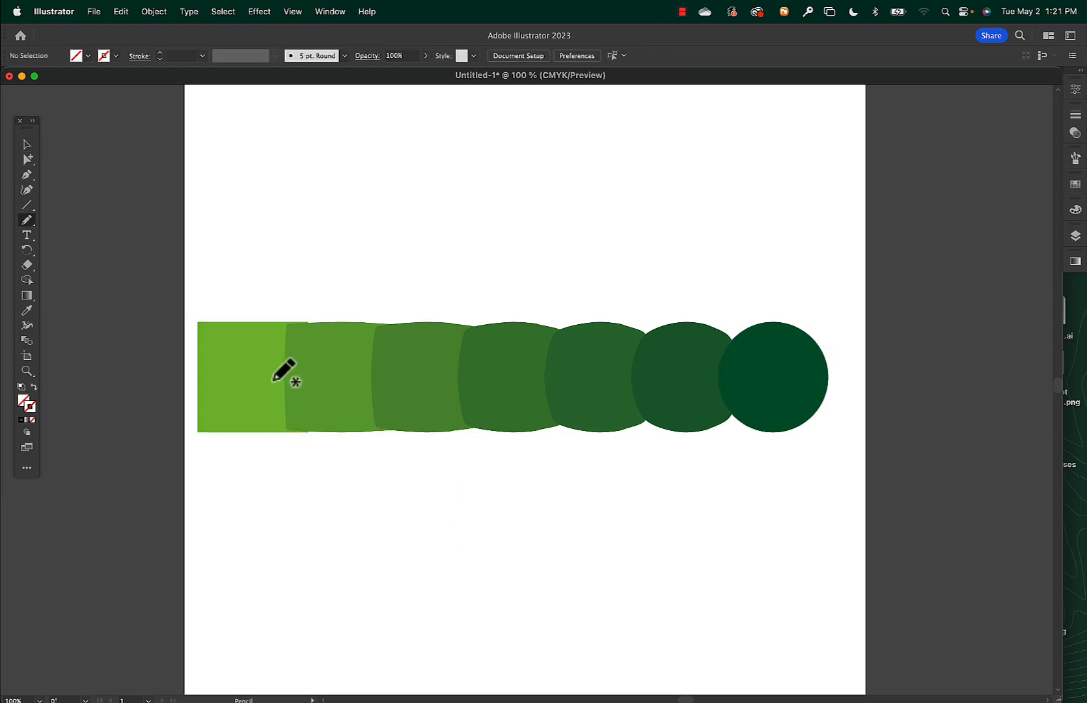
pyautogui.moveTo(250, 387)
pyautogui.mouseDown()
pyautogui.moveTo(325, 250)
pyautogui.moveTo(385, 280)
pyautogui.moveTo(351, 452)
pyautogui.moveTo(423, 579)
pyautogui.moveTo(492, 393)
pyautogui.moveTo(565, 286)
pyautogui.moveTo(647, 401)
pyautogui.moveTo(678, 556)
pyautogui.moveTo(706, 490)
pyautogui.moveTo(715, 423)
pyautogui.moveTo(767, 386)
pyautogui.mouseUp()
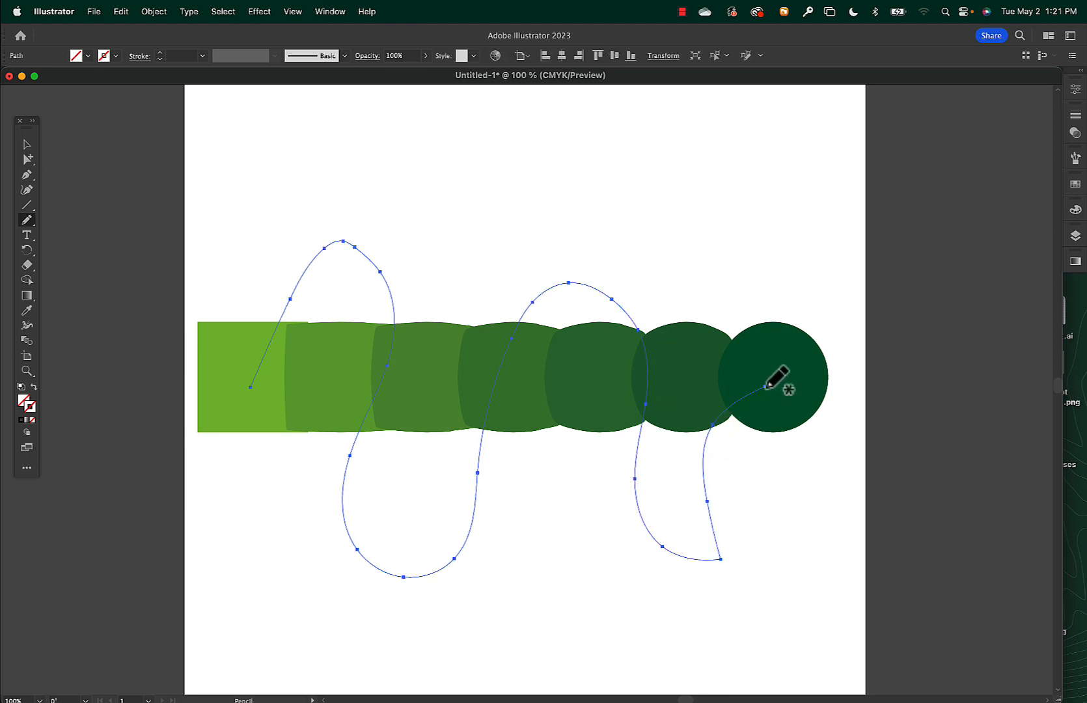
pyautogui.click(26, 144)
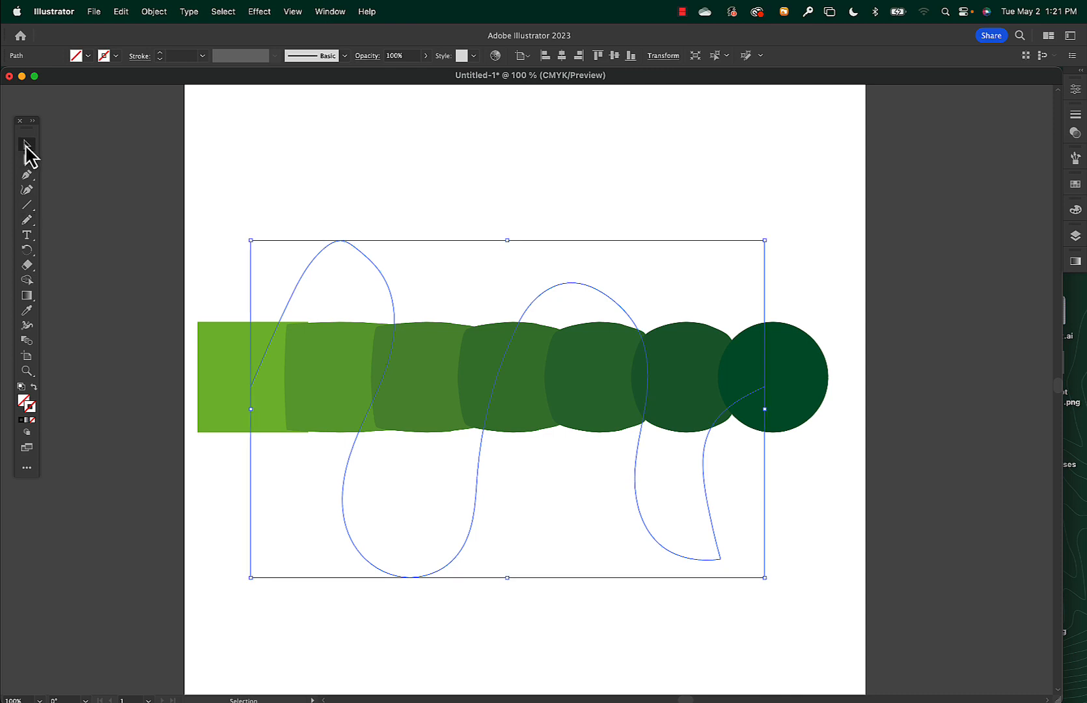
# Select the blend and the wavy path, replace the blend's spine with that path, and check the result in outline view
pyautogui.moveTo(231, 211); pyautogui.dragTo(428, 470)
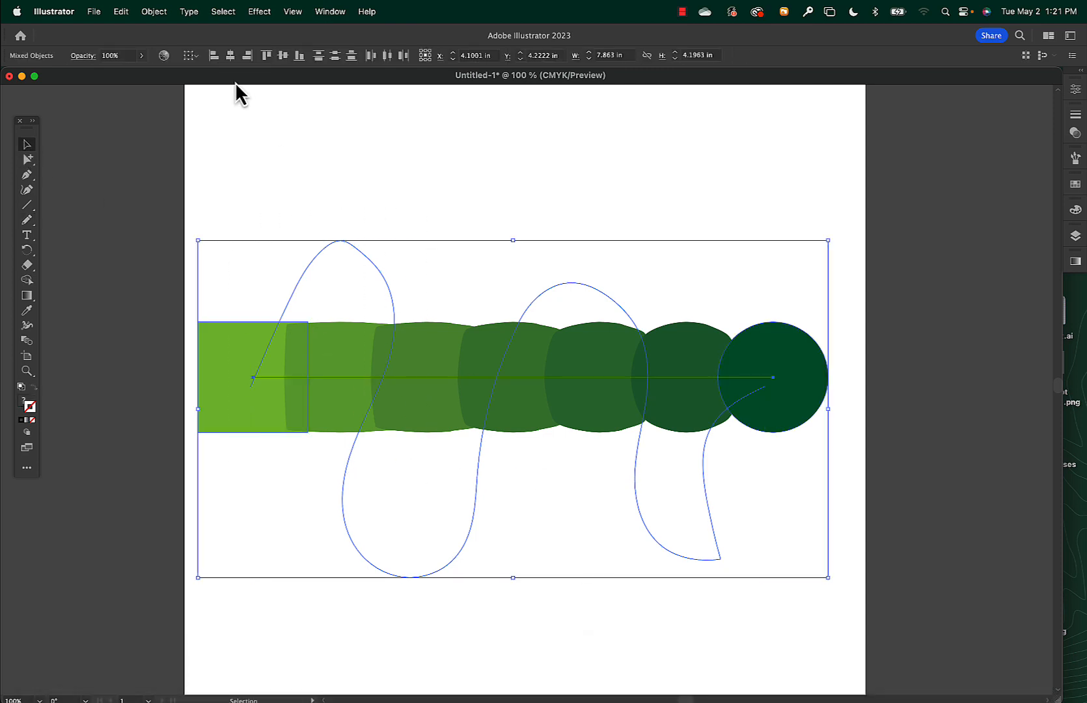
pyautogui.click(154, 12)
pyautogui.moveTo(260, 415)
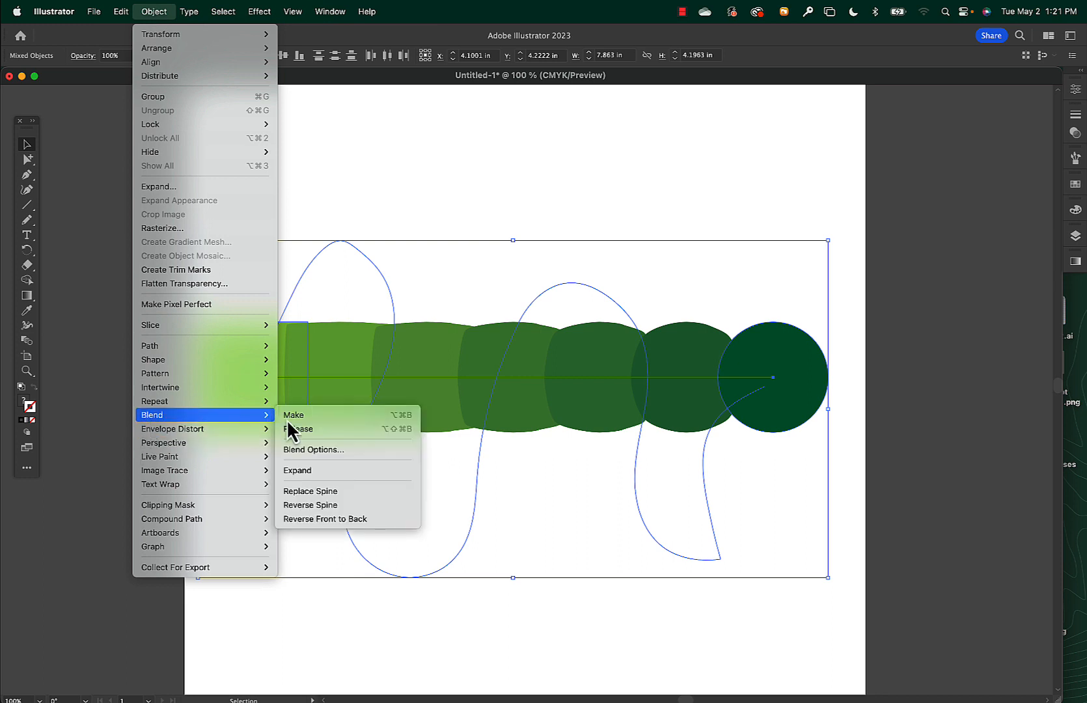
pyautogui.click(355, 493)
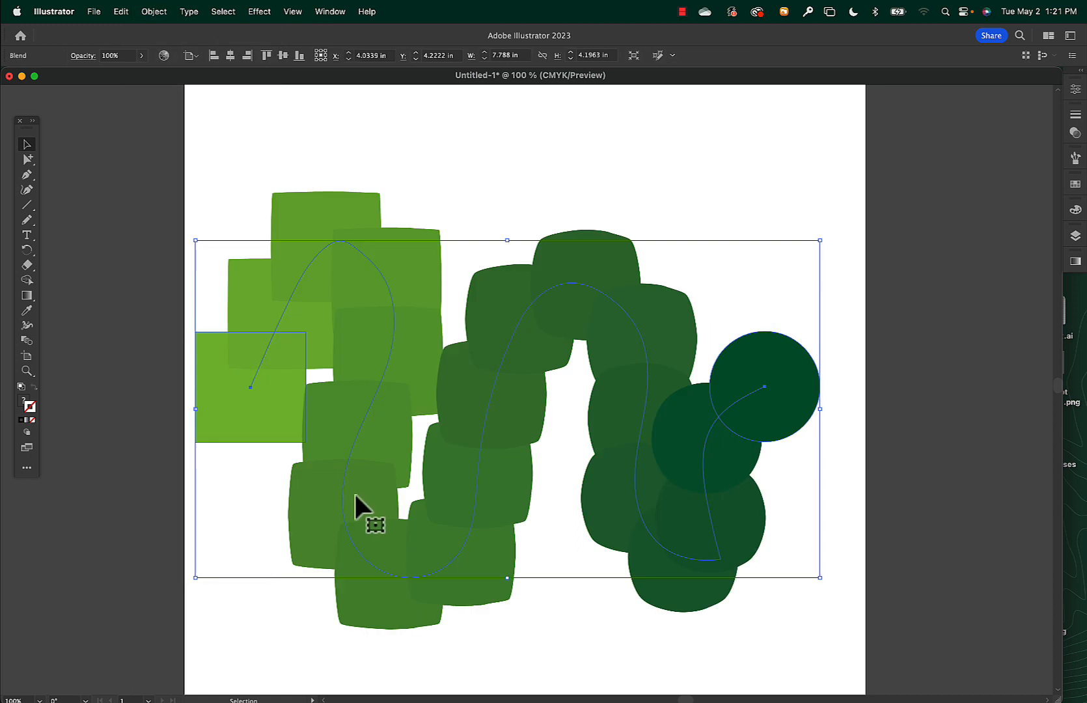
pyautogui.press('a')
pyautogui.press('super+y')
pyautogui.press('v')
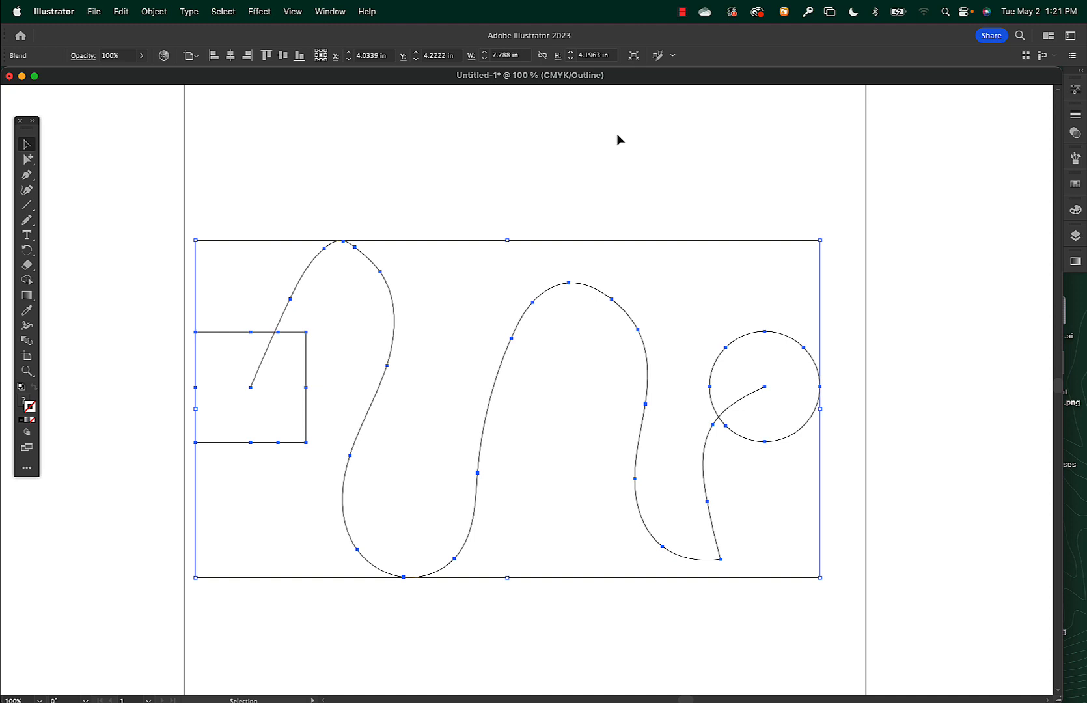
pyautogui.press('super+y')
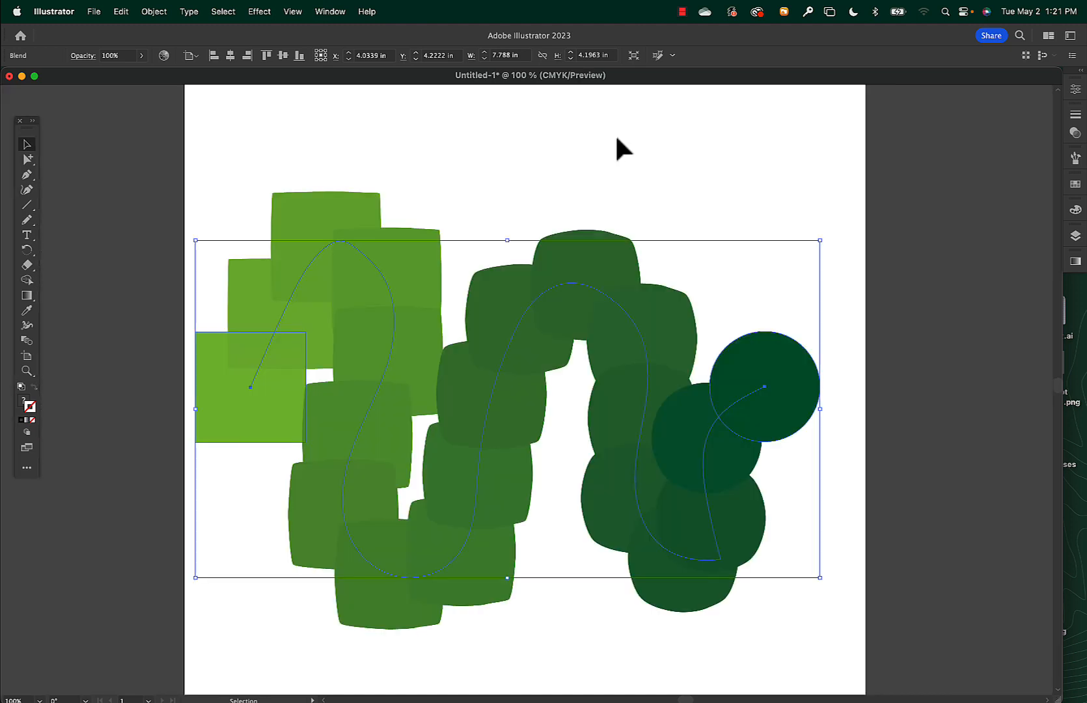
# Compare the Align to Page and Align to Path orientations in the wavy blend's Blend Options, and apply Align to Path
pyautogui.press('super+shift+a')
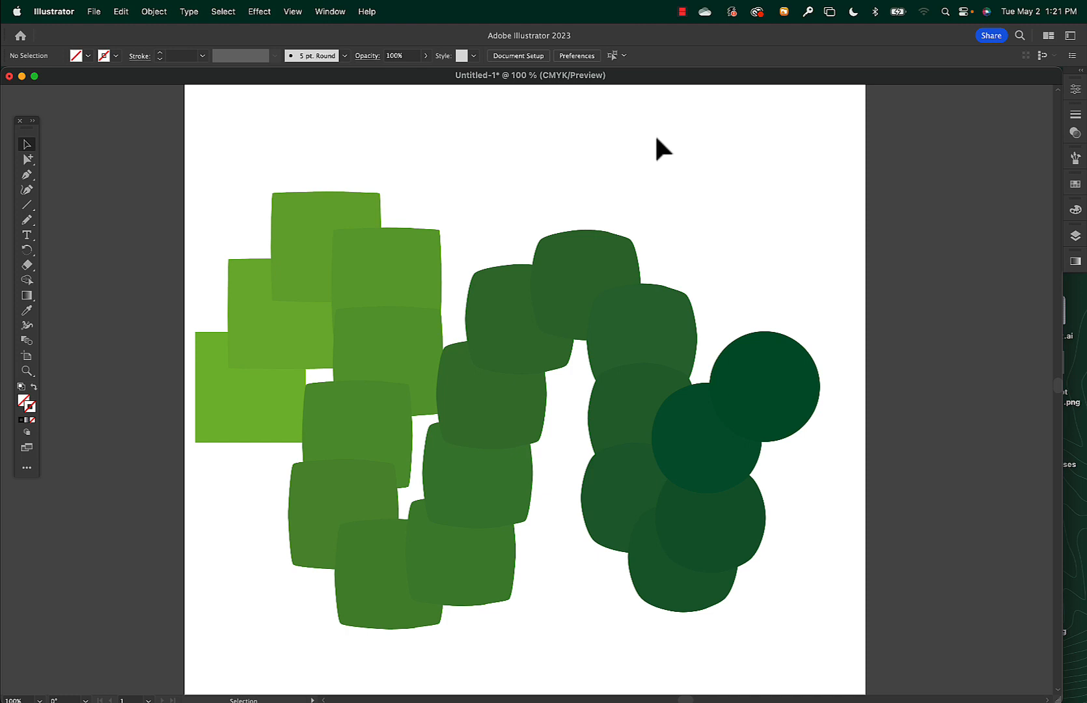
pyautogui.click(608, 260)
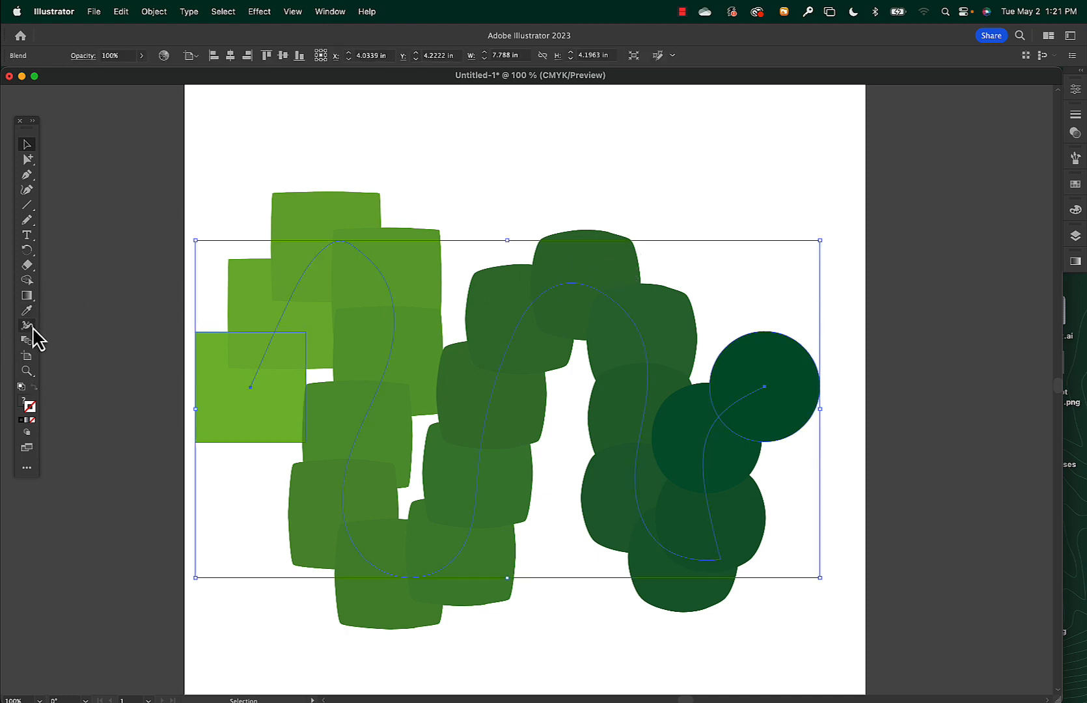
pyautogui.click(155, 11)
pyautogui.moveTo(160, 416)
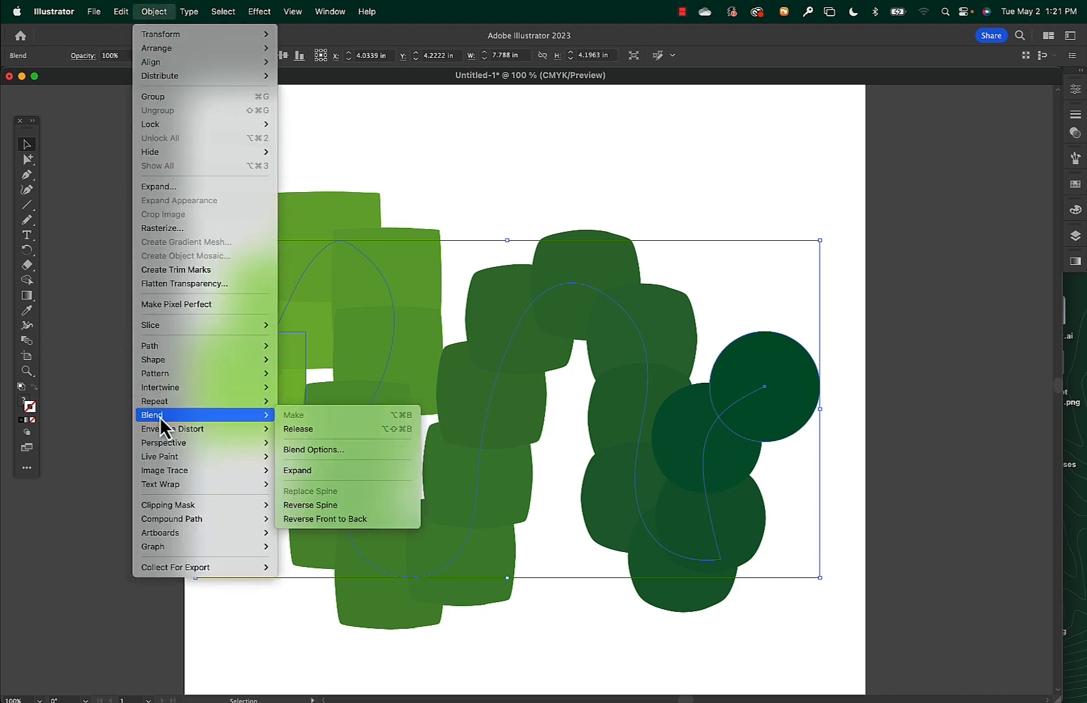
pyautogui.click(314, 451)
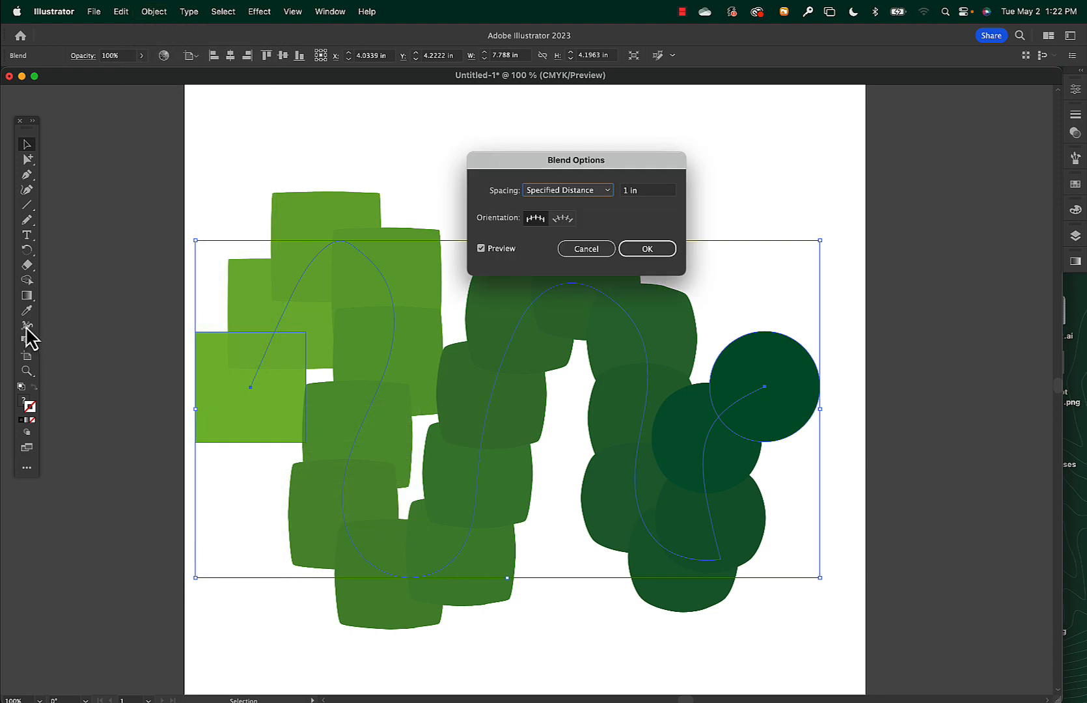
pyautogui.moveTo(578, 164); pyautogui.dragTo(567, 99)
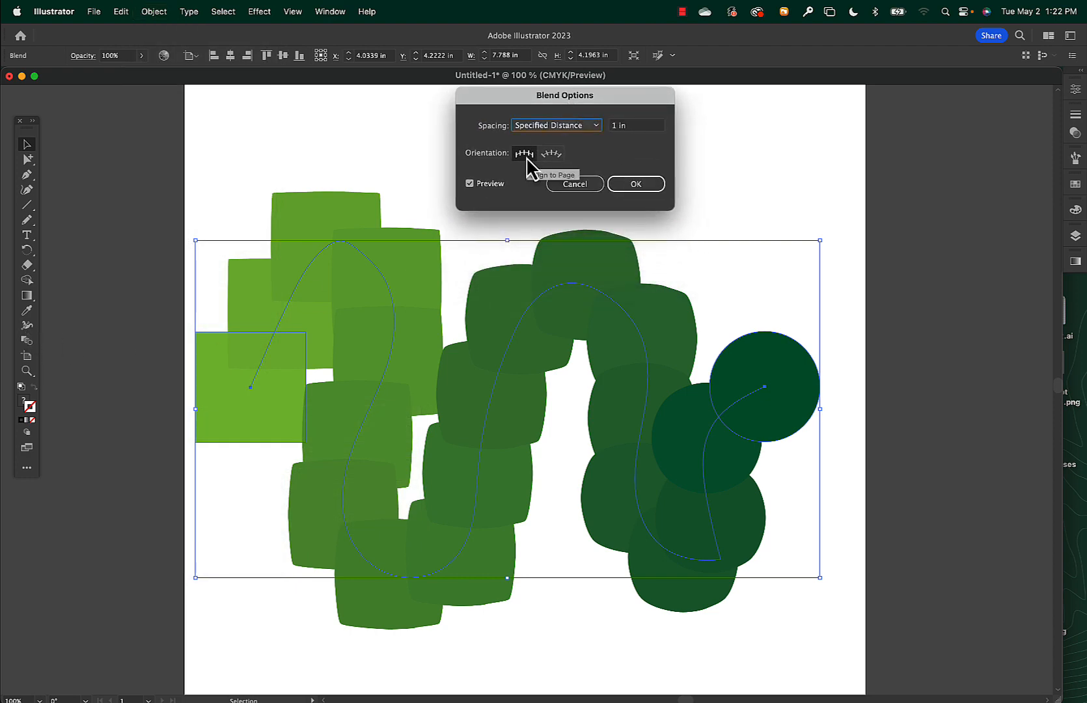
pyautogui.click(552, 155)
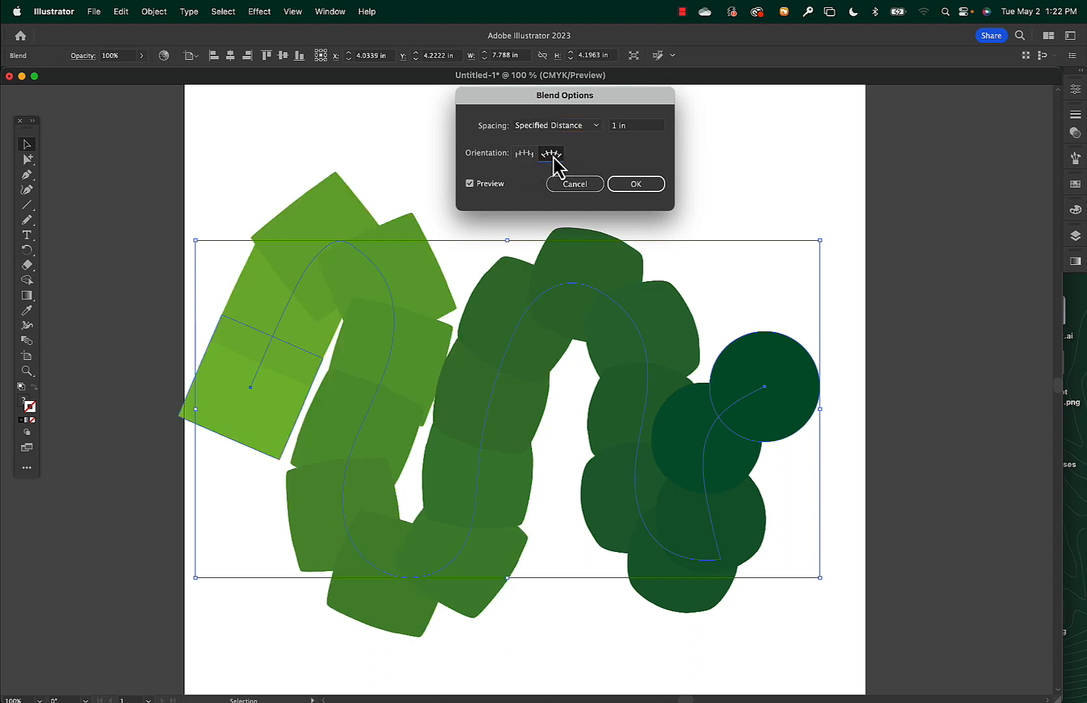
pyautogui.click(525, 155)
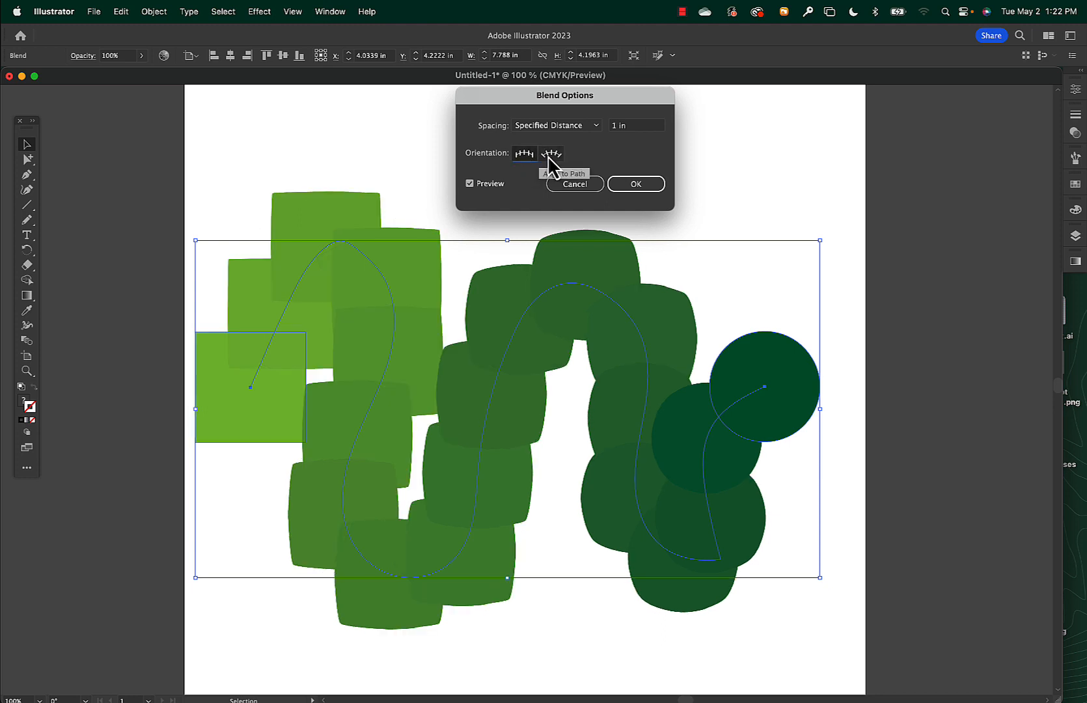
pyautogui.click(550, 157)
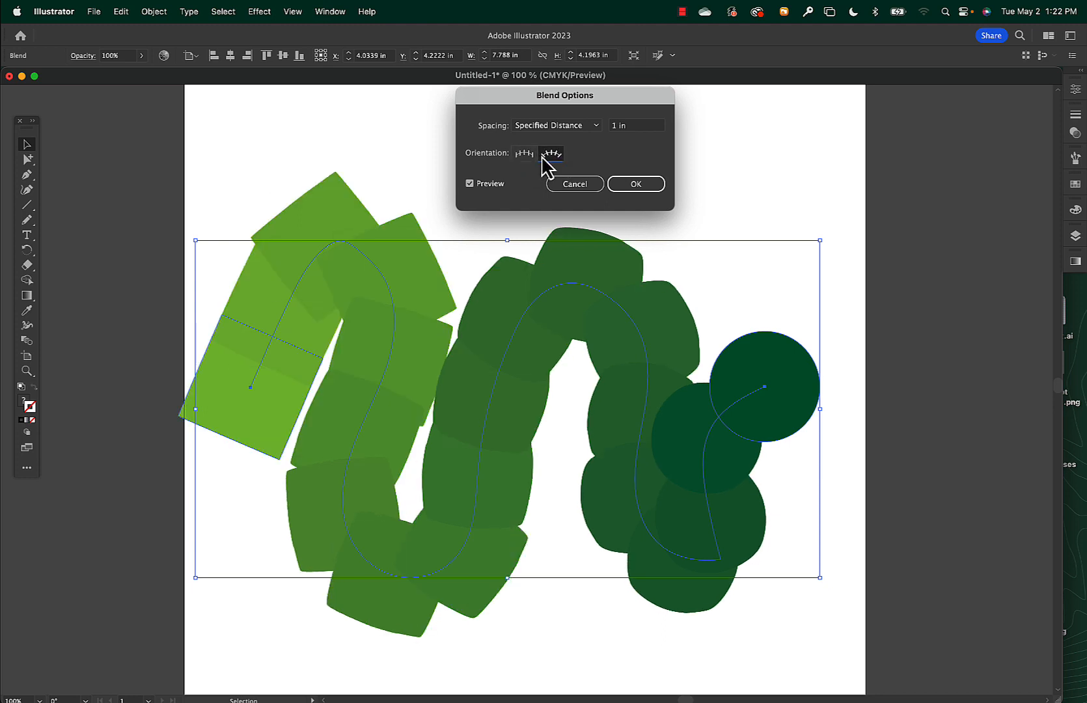
pyautogui.click(525, 155)
pyautogui.click(550, 156)
pyautogui.click(634, 186)
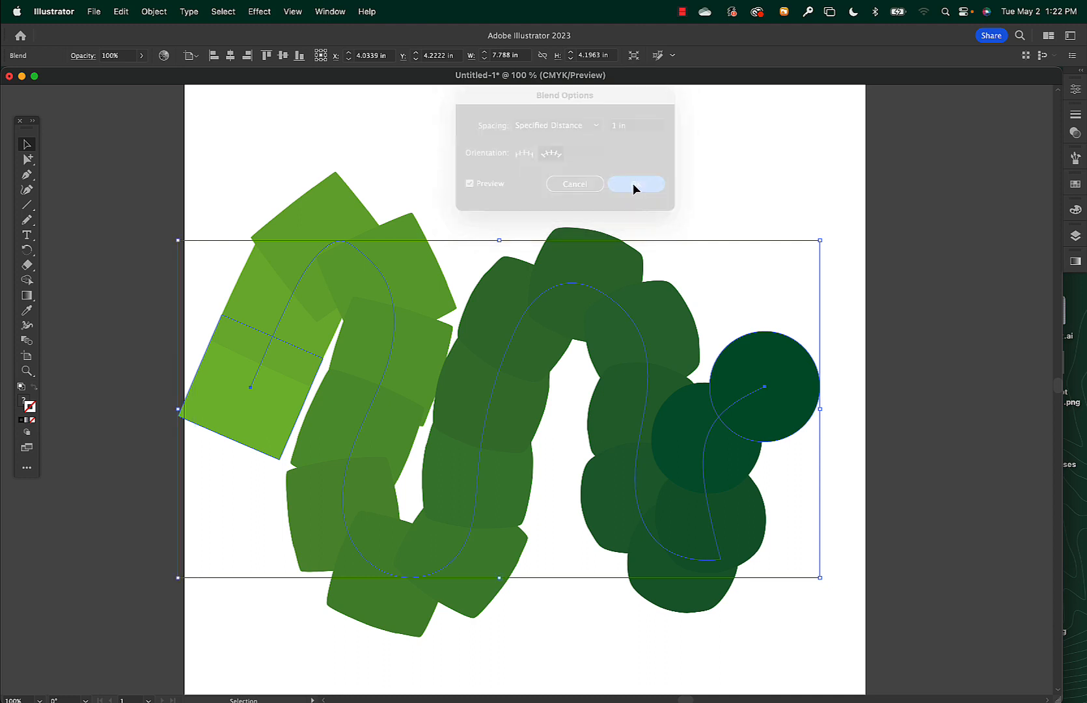